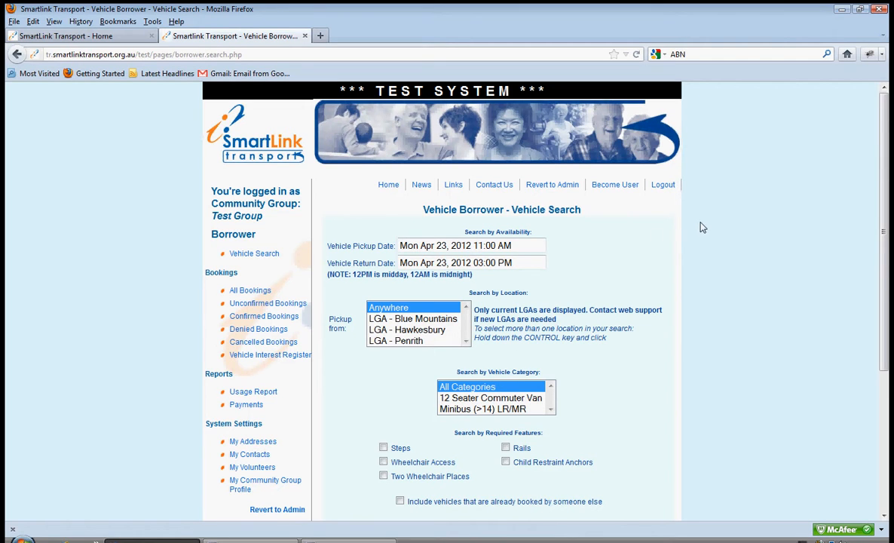
Set the vehicle pickup time on Monday April 23, 2012 to 09:00 AM.
{"action": "left_click", "coordinate": [447, 245]}
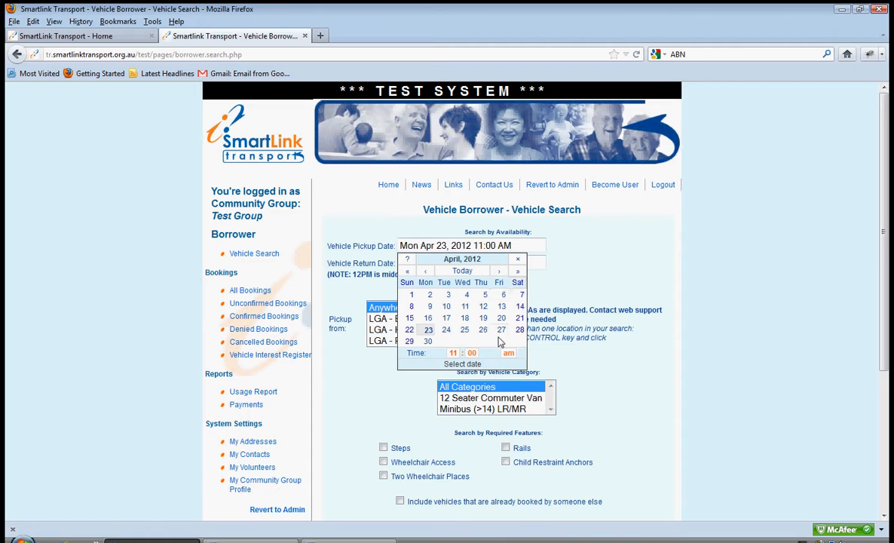
{"action": "left_click", "coordinate": [453, 352], "text": "shift"}
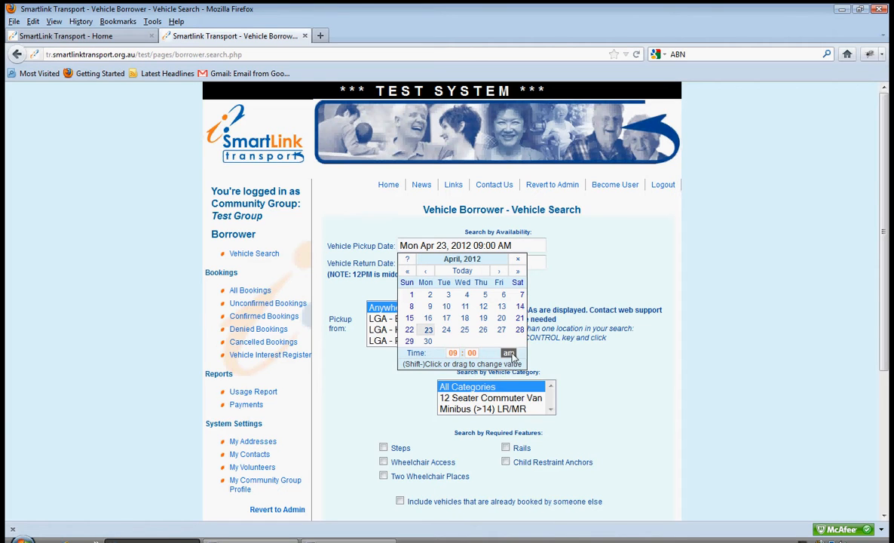
{"action": "left_click", "coordinate": [511, 357]}
{"action": "left_click", "coordinate": [510, 355]}
{"action": "left_click", "coordinate": [633, 263]}
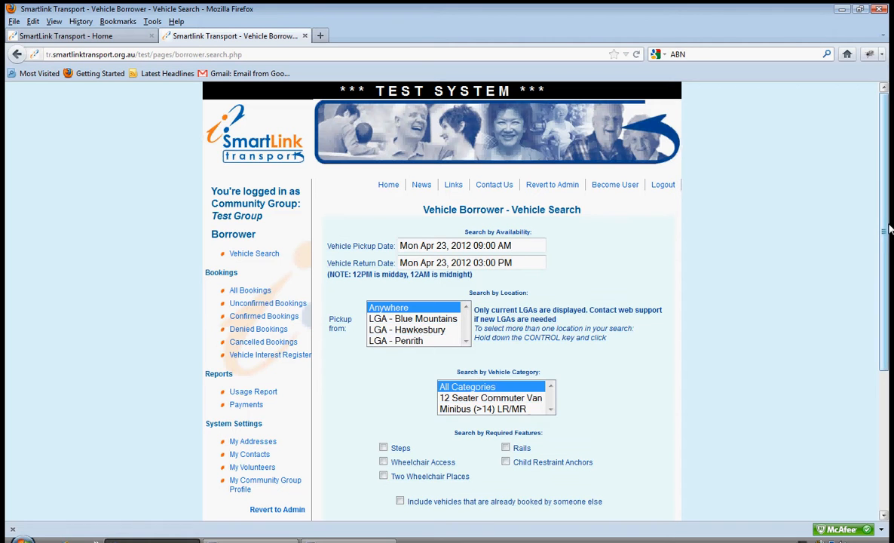
Show the available vehicles and request the BMCC Access Bus vehicle Fancy van aaa111.
{"action": "scroll", "coordinate": [471, 407], "scroll_direction": "down", "scroll_amount": 3}
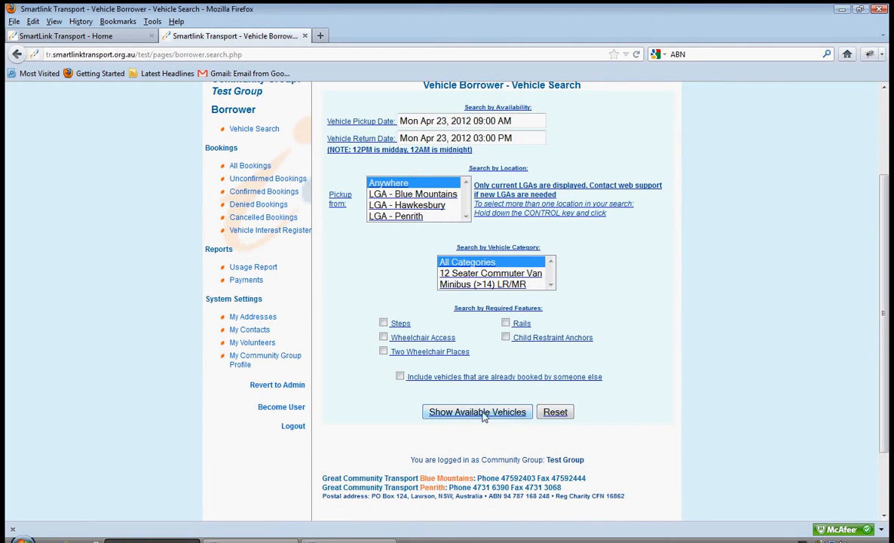
{"action": "left_click", "coordinate": [481, 416]}
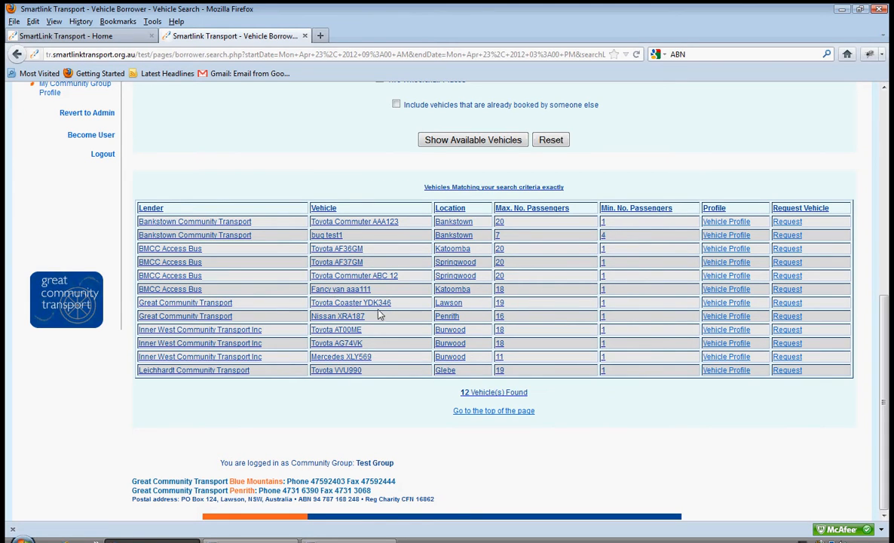
{"action": "left_click", "coordinate": [787, 293]}
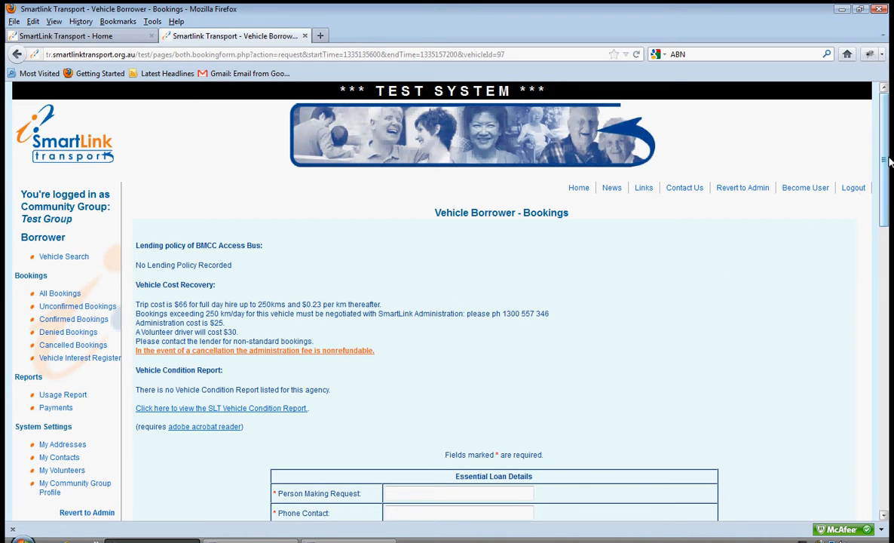
Check which drivers can be assigned in the Driver section of the booking form.
{"action": "left_click_drag", "start_coordinate": [887, 149], "coordinate": [874, 346]}
{"action": "left_click", "coordinate": [455, 349]}
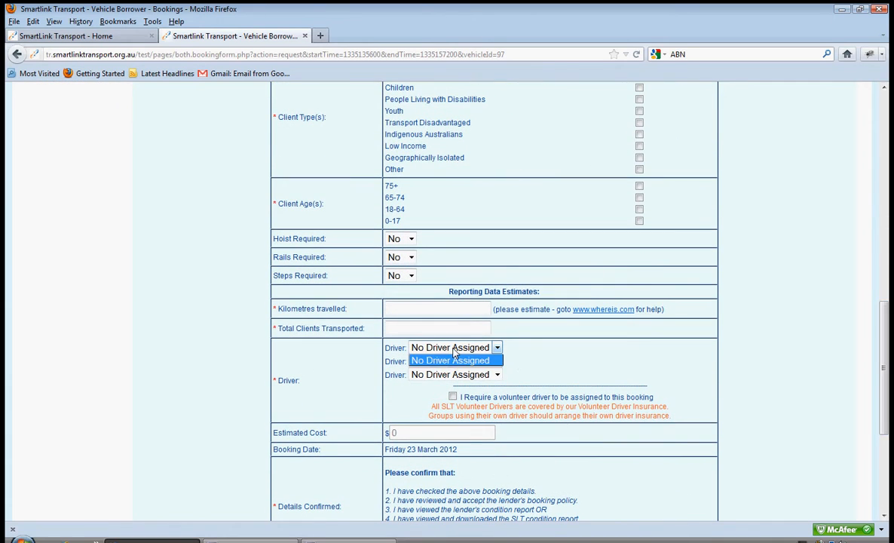
{"action": "left_click", "coordinate": [455, 353]}
{"action": "left_click", "coordinate": [456, 352]}
{"action": "left_click", "coordinate": [460, 353]}
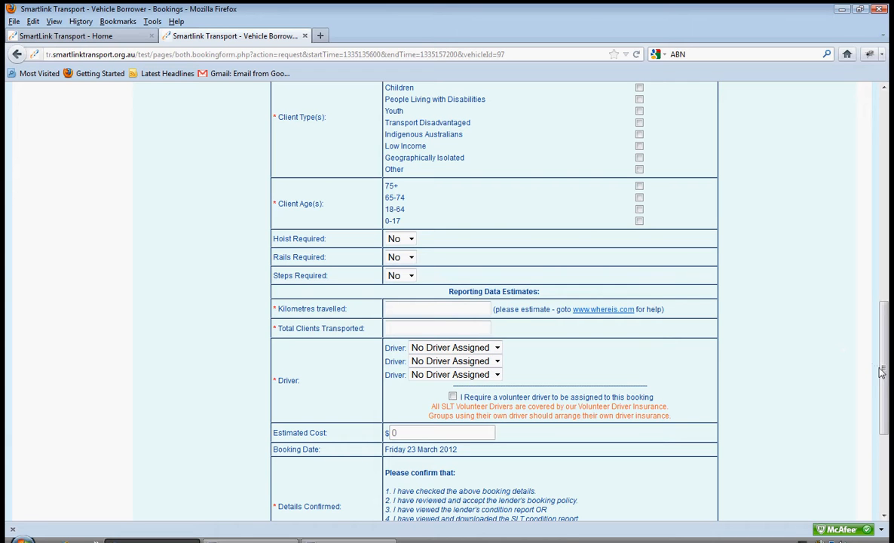
Open the community group's volunteers list and start a new volunteer entry.
{"action": "left_click_drag", "start_coordinate": [886, 380], "coordinate": [890, 192]}
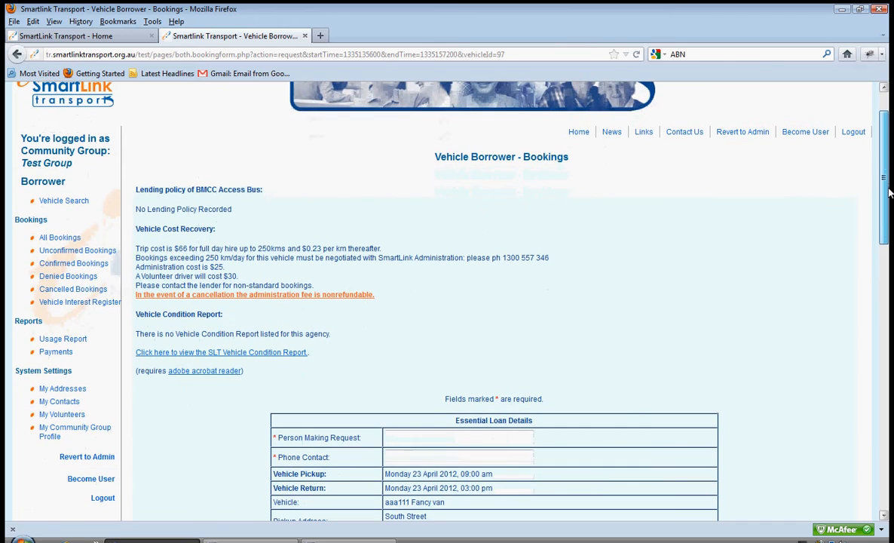
{"action": "left_click", "coordinate": [71, 416]}
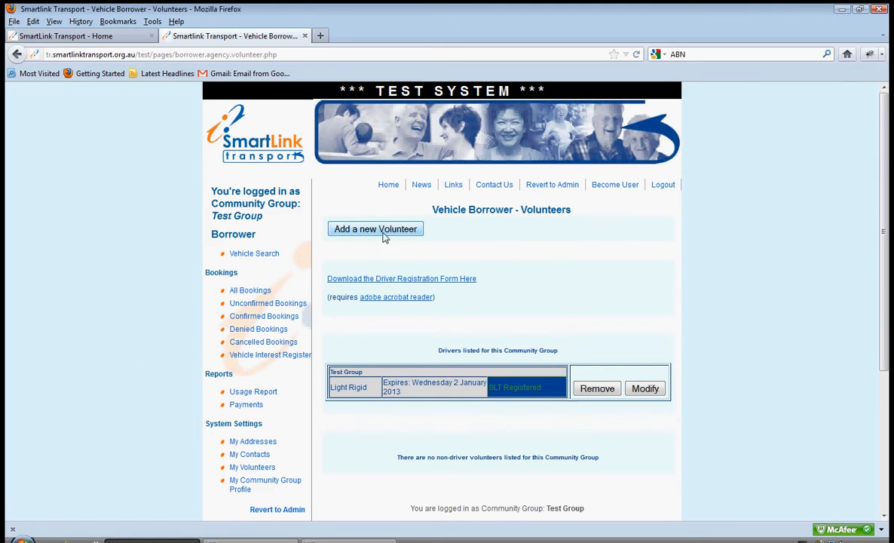
{"action": "left_click", "coordinate": [398, 234]}
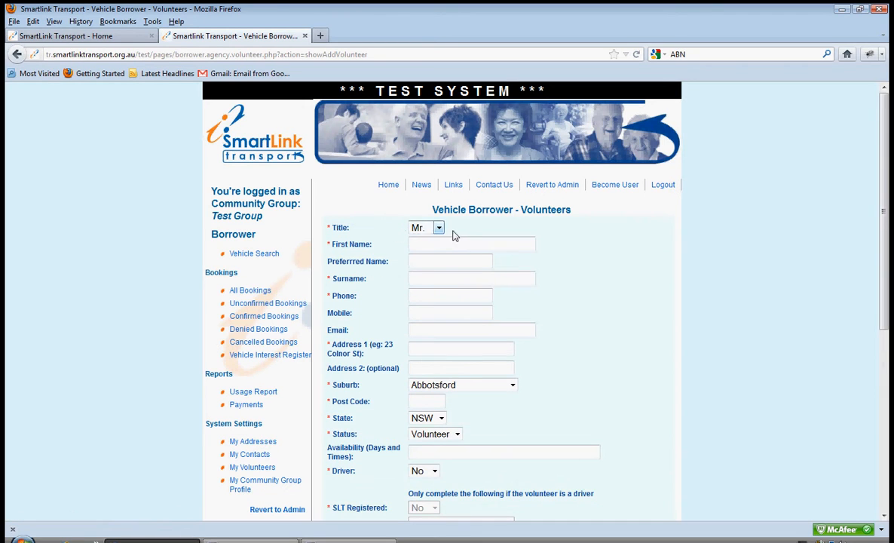
Set the volunteer's title to Ms. and enter the first name, surname and phone number.
{"action": "left_click", "coordinate": [438, 228]}
{"action": "left_click", "coordinate": [429, 255]}
{"action": "left_click", "coordinate": [424, 245]}
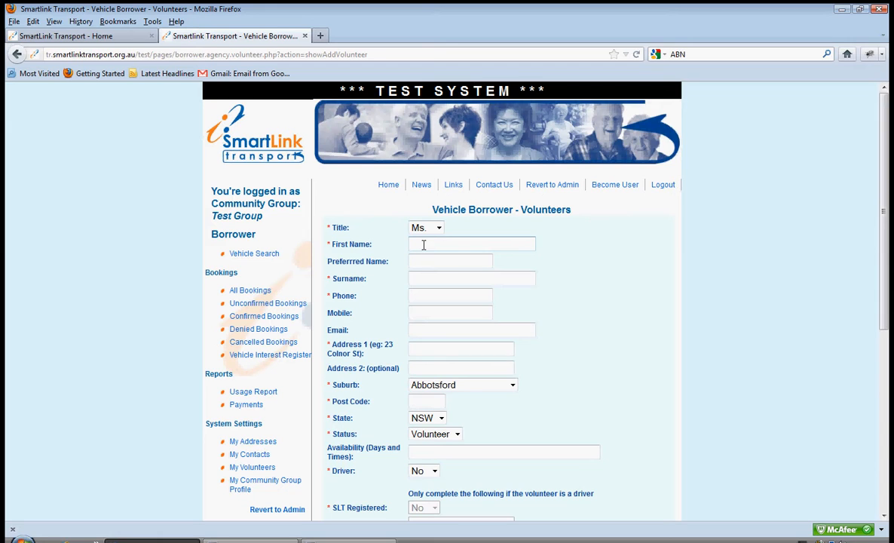
{"action": "type", "text": "Testy"}
{"action": "key", "text": "Tab"}
{"action": "key", "text": "Tab"}
{"action": "type", "text": "DRiv"}
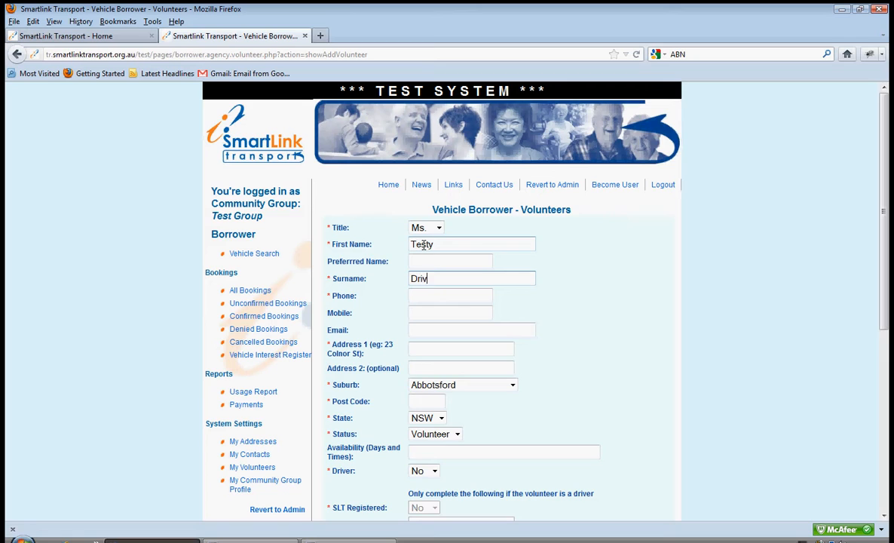
{"action": "key", "text": "Tab"}
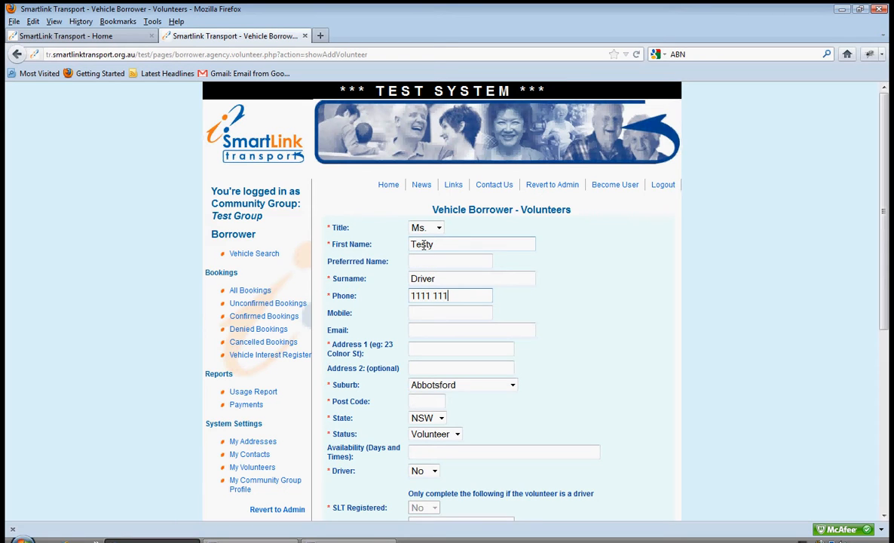
Choose Katoomba as the volunteer's suburb and enter its post code.
{"action": "left_click", "coordinate": [473, 385]}
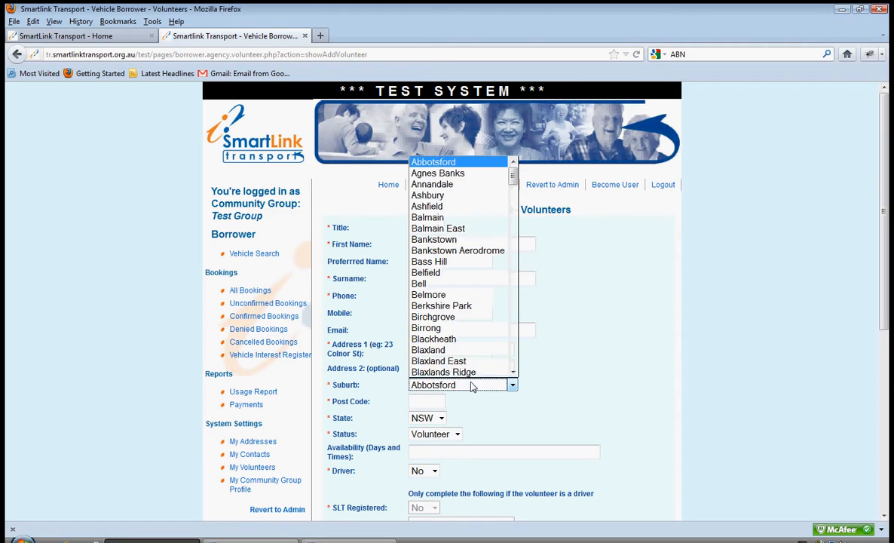
{"action": "left_click", "coordinate": [432, 350]}
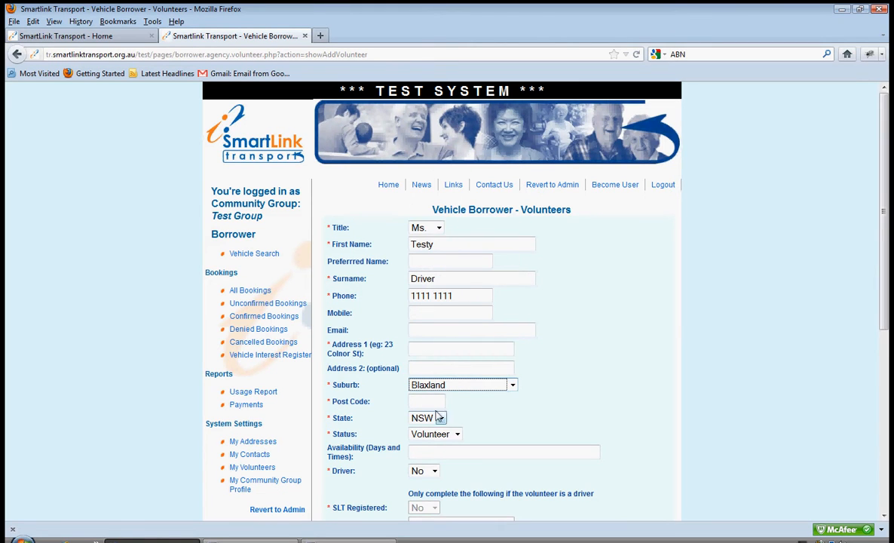
{"action": "left_click", "coordinate": [459, 385]}
{"action": "left_click", "coordinate": [515, 358]}
{"action": "left_click", "coordinate": [515, 357]}
{"action": "left_click", "coordinate": [518, 354]}
{"action": "left_click", "coordinate": [517, 354]}
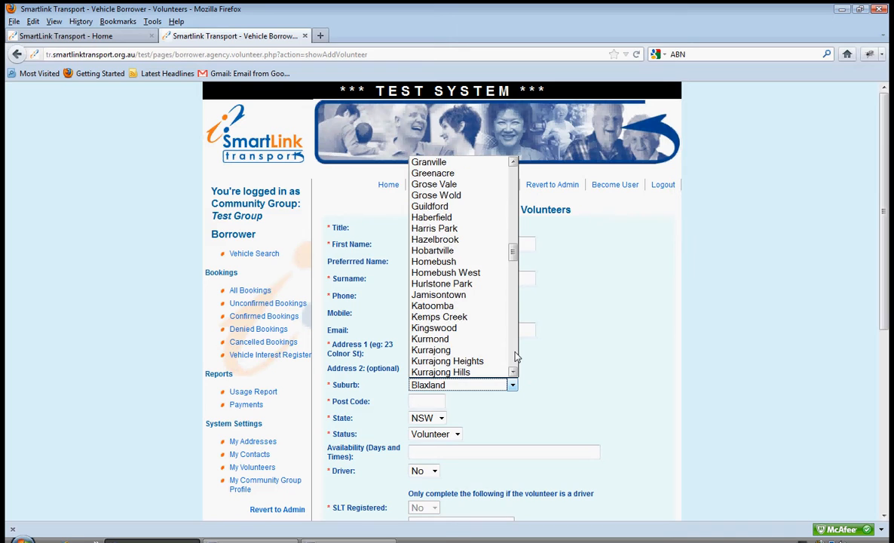
{"action": "left_click", "coordinate": [434, 304]}
{"action": "left_click", "coordinate": [426, 403]}
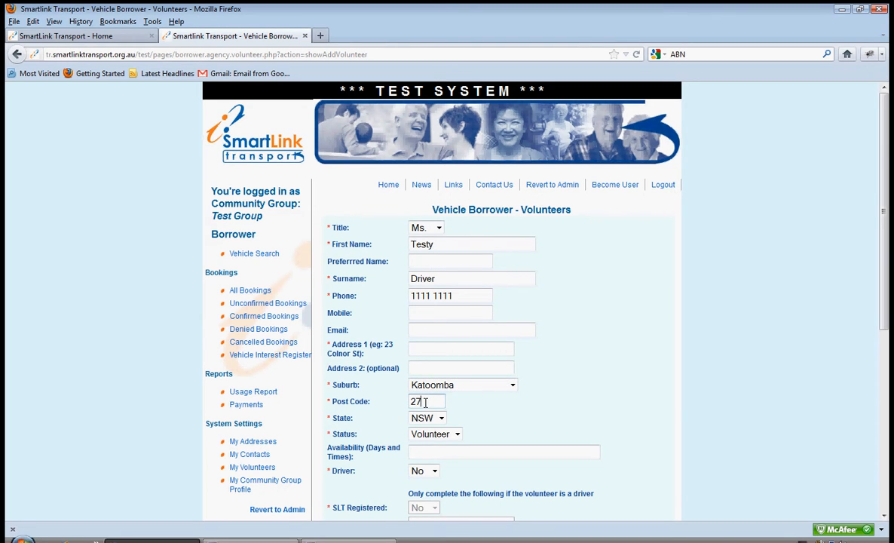
{"action": "type", "text": "2780"}
Select Volunteer as the status and set both Driver and SLT Registered to Yes.
{"action": "left_click", "coordinate": [428, 435]}
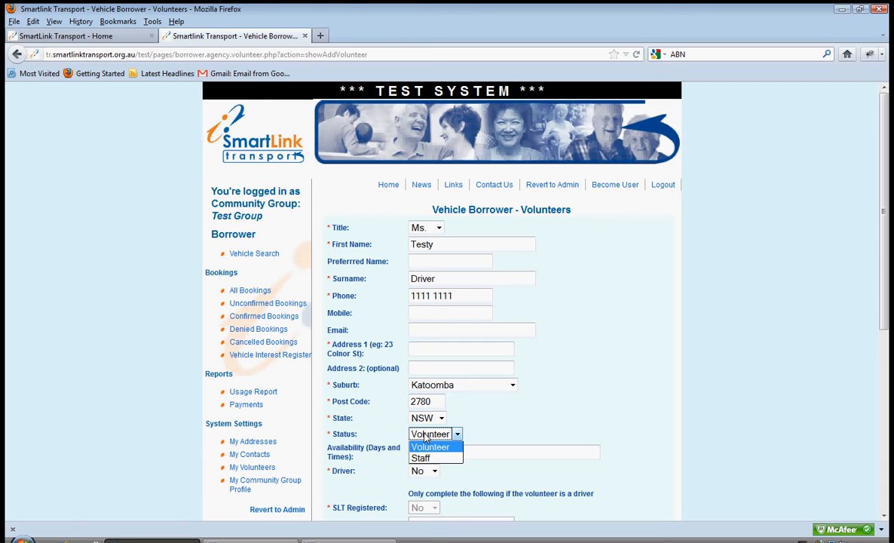
{"action": "left_click", "coordinate": [428, 445]}
{"action": "scroll", "coordinate": [825, 303], "scroll_direction": "down", "scroll_amount": 4}
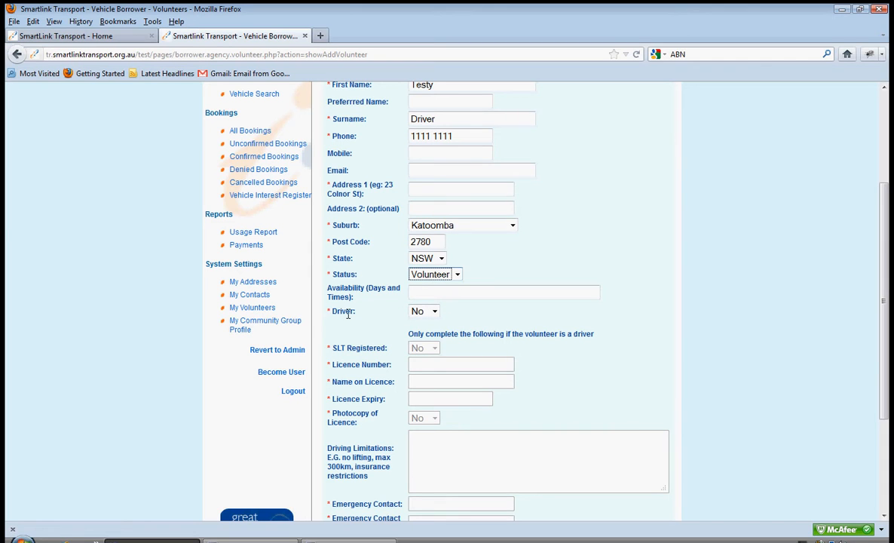
{"action": "left_click", "coordinate": [435, 312]}
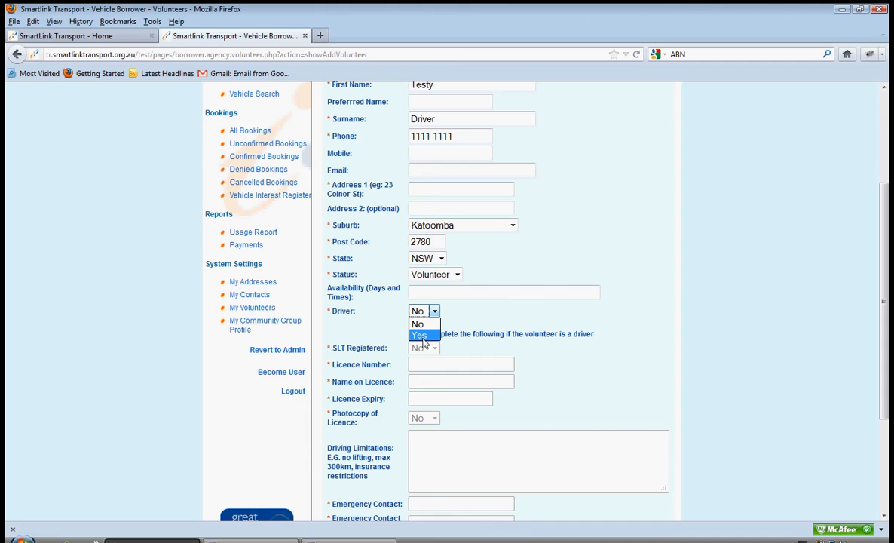
{"action": "left_click", "coordinate": [423, 337]}
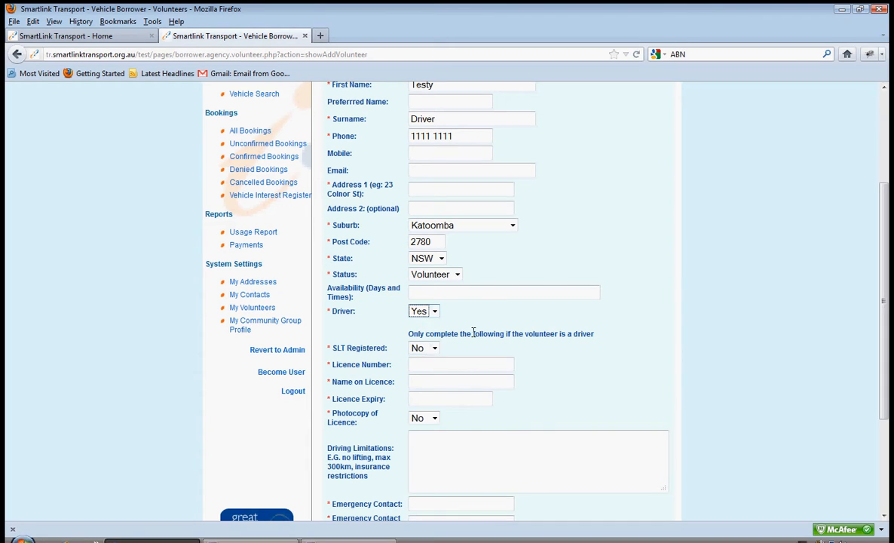
{"action": "left_click", "coordinate": [435, 347]}
{"action": "left_click", "coordinate": [416, 369]}
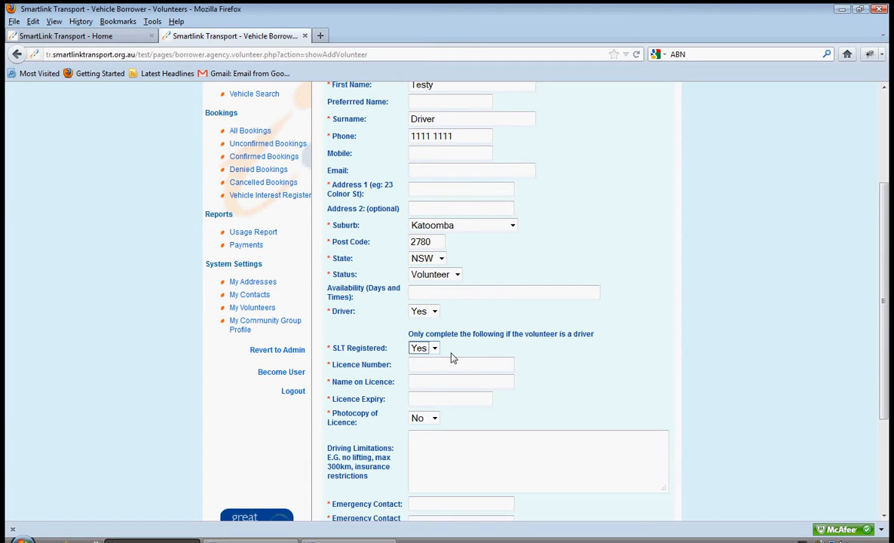
Complete the licence details with the licence number, the name on the licence, expiry date April 18, 2013 and Photocopy of Licence set to Yes.
{"action": "left_click", "coordinate": [433, 365]}
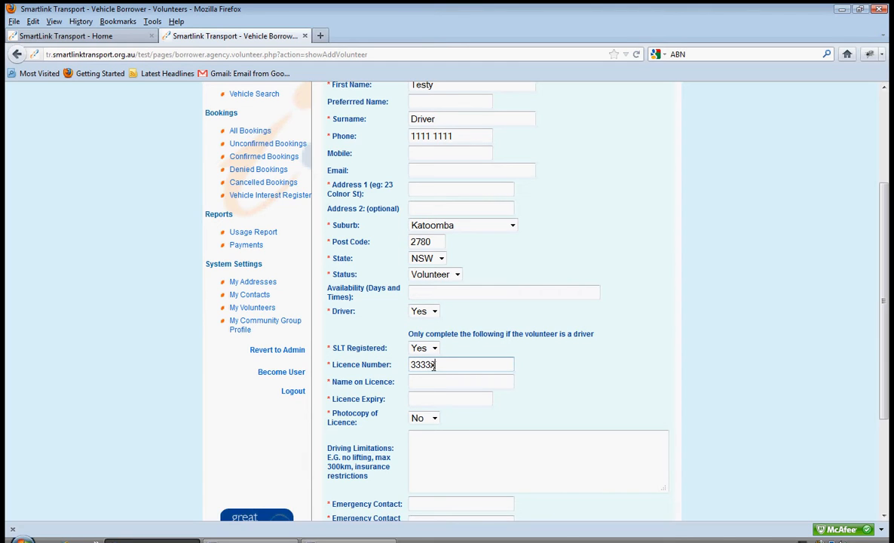
{"action": "left_click", "coordinate": [450, 382]}
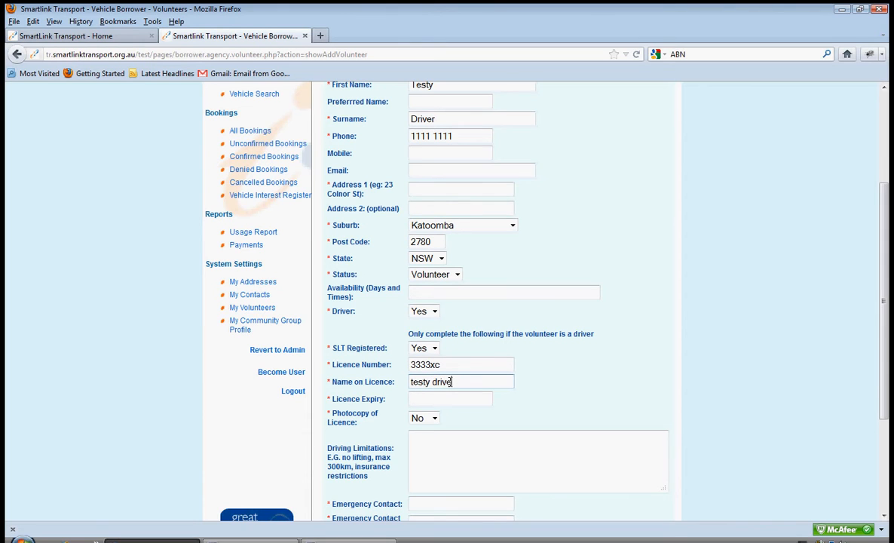
{"action": "left_click", "coordinate": [457, 398]}
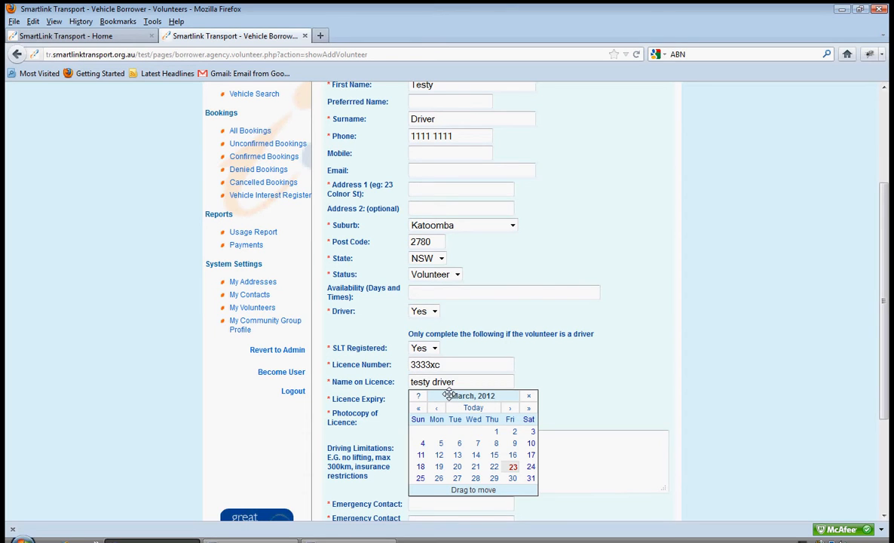
{"action": "left_click", "coordinate": [514, 408]}
{"action": "left_click", "coordinate": [528, 408]}
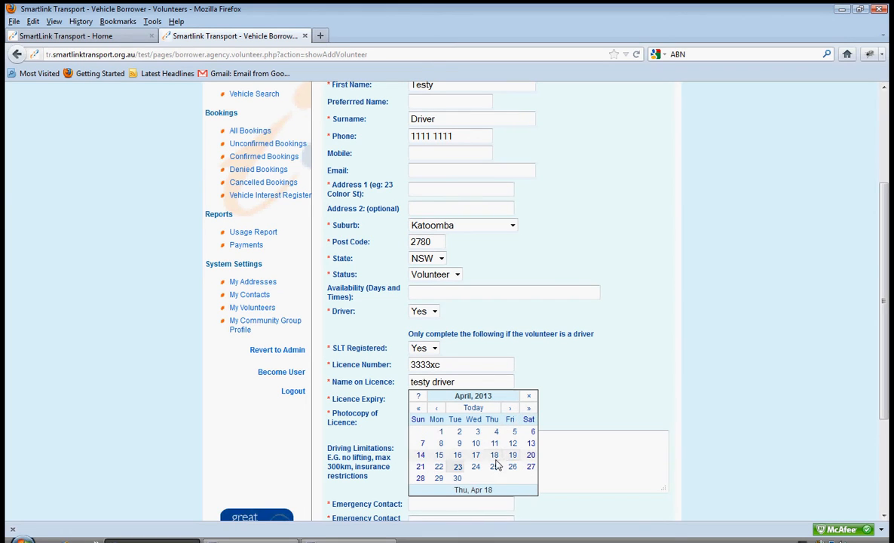
{"action": "left_click", "coordinate": [493, 455]}
{"action": "left_click", "coordinate": [435, 419]}
{"action": "left_click", "coordinate": [417, 441]}
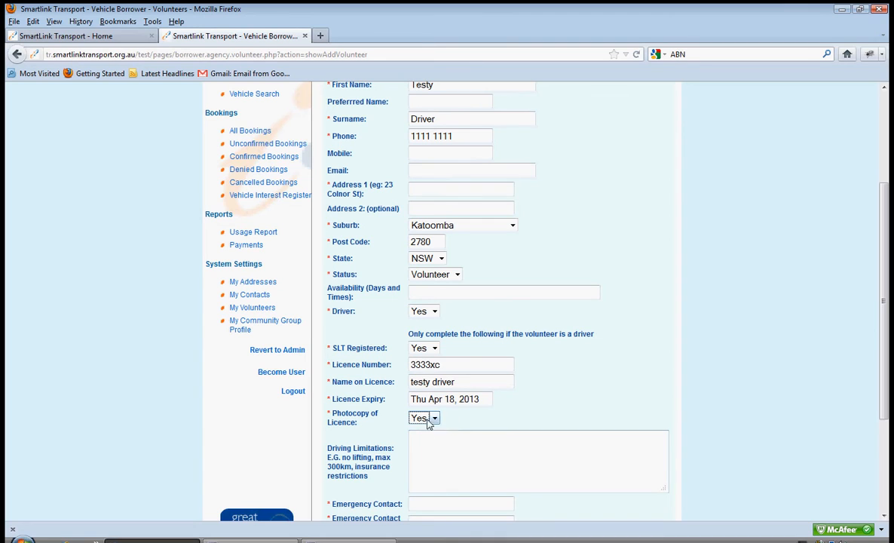
Enter the emergency contact's name and phone number, and set the licence type to Light Rigid.
{"action": "left_click_drag", "start_coordinate": [885, 259], "coordinate": [889, 334]}
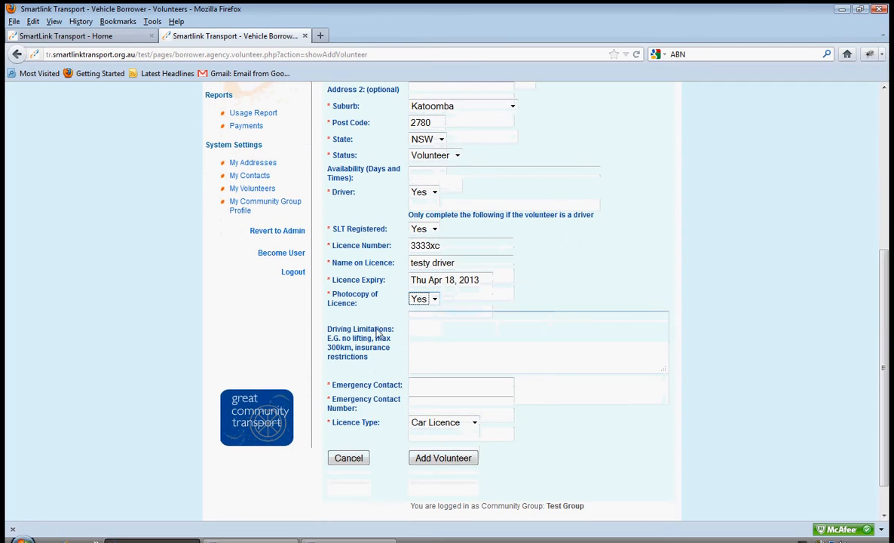
{"action": "left_click", "coordinate": [424, 383]}
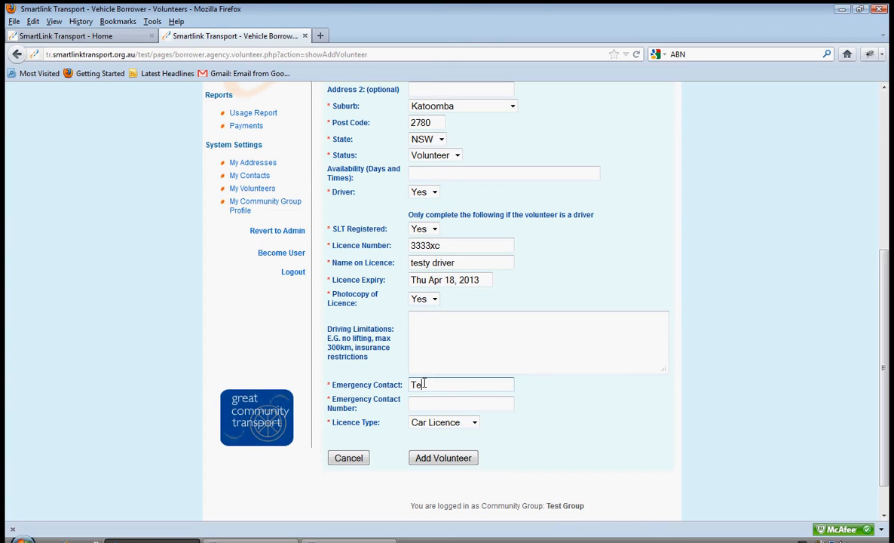
{"action": "type", "text": "Testy's Mum"}
{"action": "key", "text": "Tab"}
{"action": "left_click", "coordinate": [443, 422]}
{"action": "left_click", "coordinate": [435, 446]}
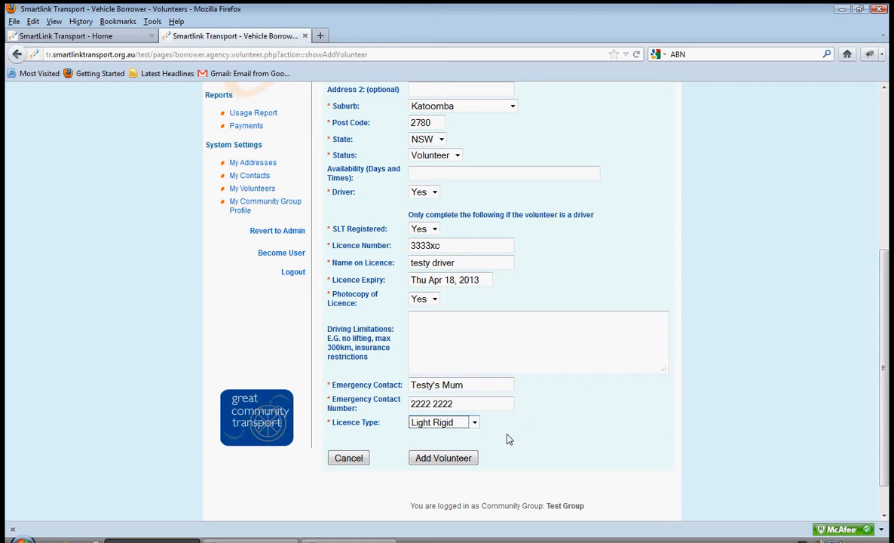
Fill in the missing street address for the new volunteer and submit the volunteer registration.
{"action": "left_click", "coordinate": [449, 459]}
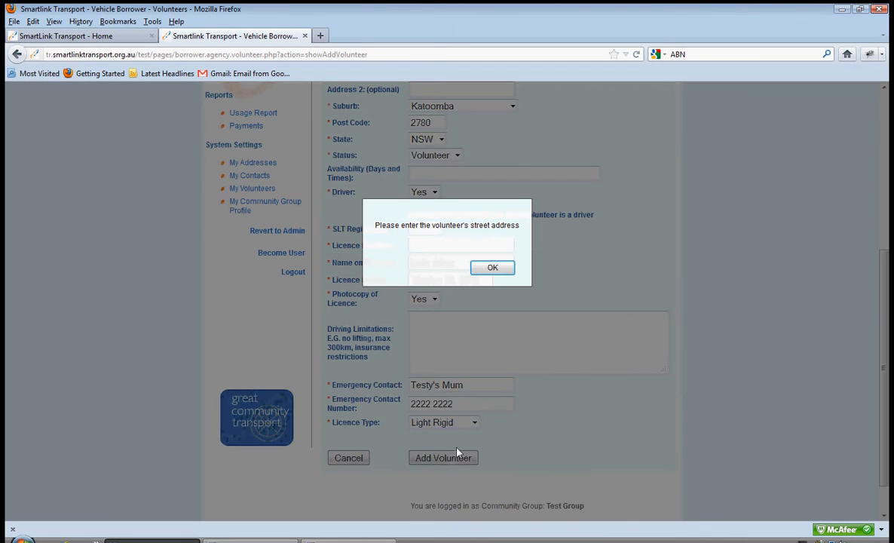
{"action": "left_click", "coordinate": [497, 265]}
{"action": "scroll", "coordinate": [888, 236], "scroll_direction": "up", "scroll_amount": 3}
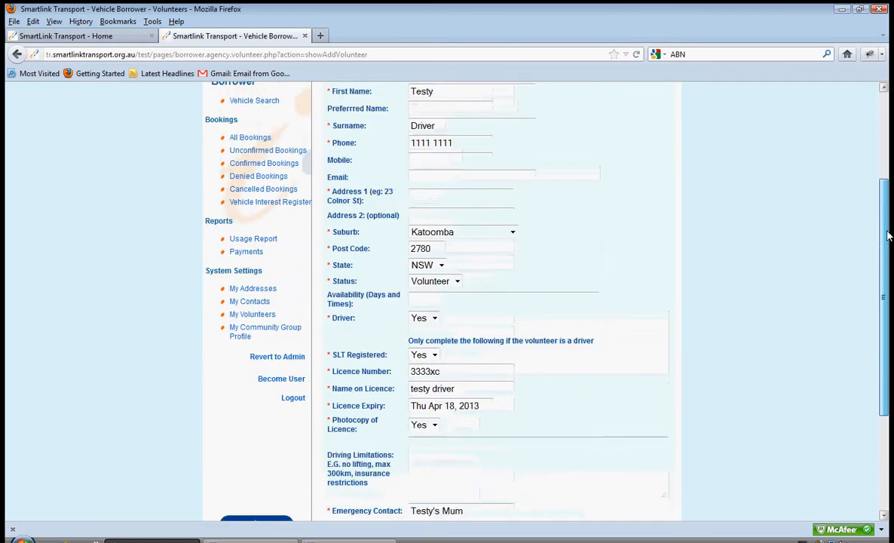
{"action": "scroll", "coordinate": [888, 236], "scroll_direction": "up", "scroll_amount": 3}
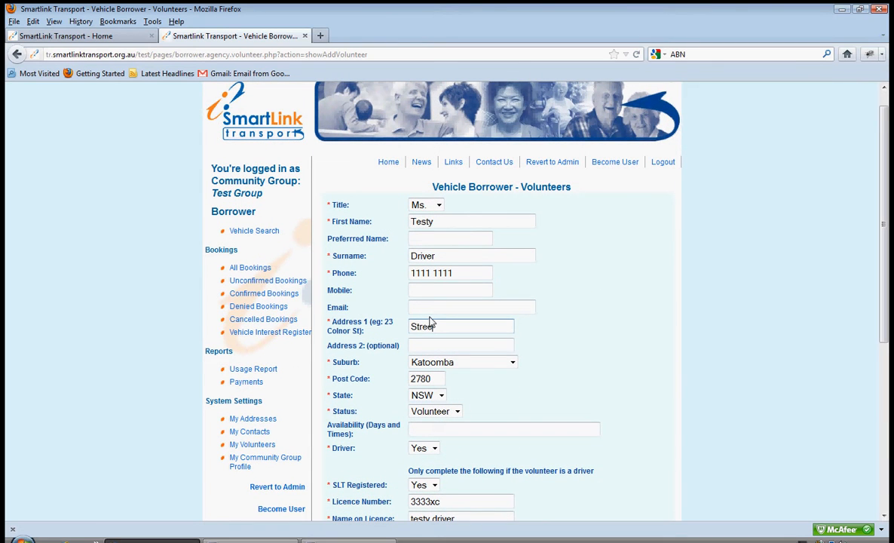
{"action": "scroll", "coordinate": [803, 442], "scroll_direction": "down", "scroll_amount": 7}
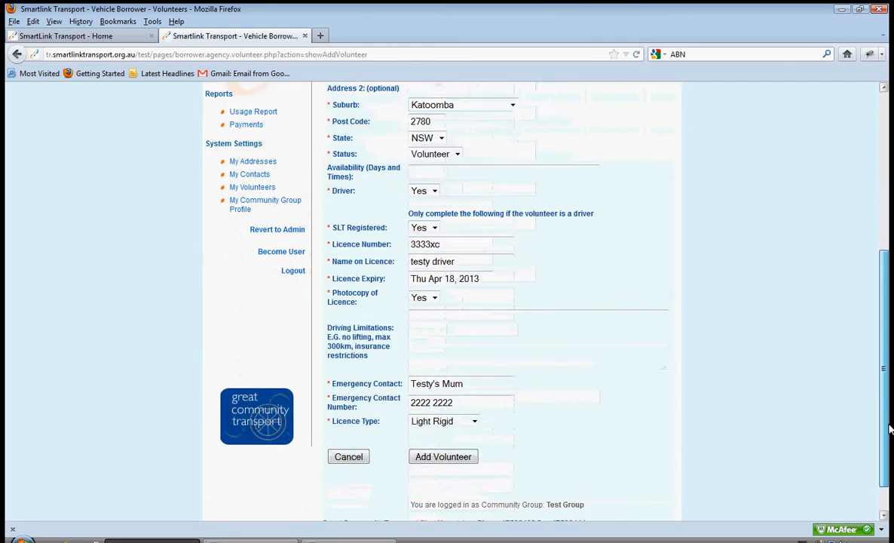
{"action": "left_click", "coordinate": [442, 416]}
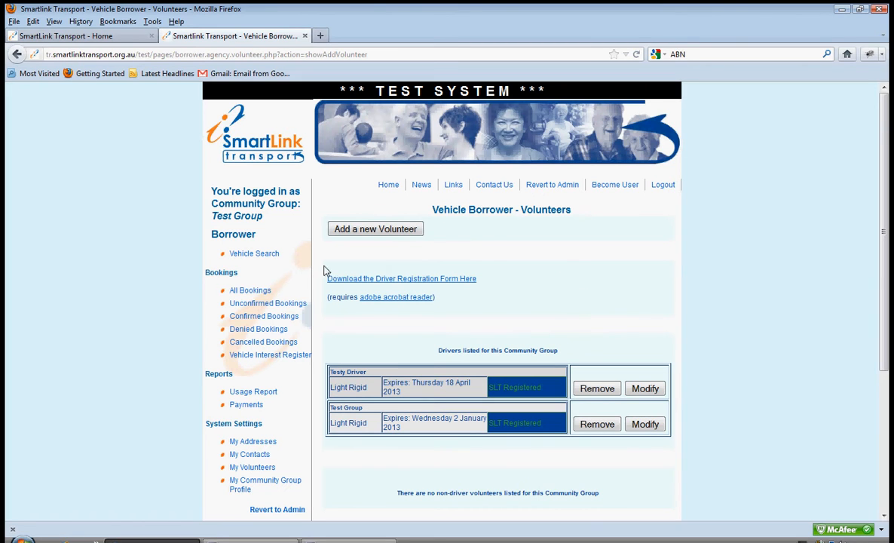
Search for vehicles available April 23, 2012 from 11:00 AM to 03:00 PM and request BMCC Access Bus's Fancy van aaa111.
{"action": "left_click", "coordinate": [265, 256]}
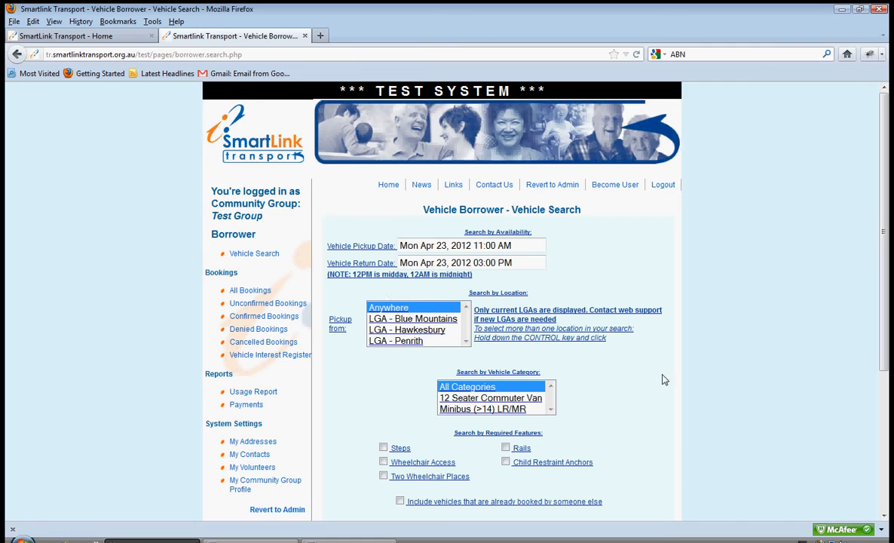
{"action": "scroll", "coordinate": [588, 377], "scroll_direction": "down", "scroll_amount": 3}
{"action": "left_click", "coordinate": [496, 397]}
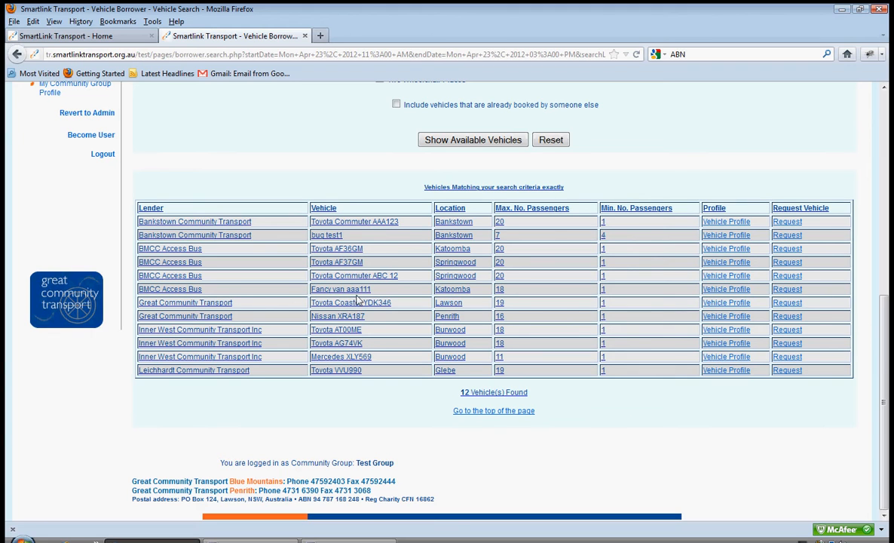
{"action": "left_click", "coordinate": [785, 291]}
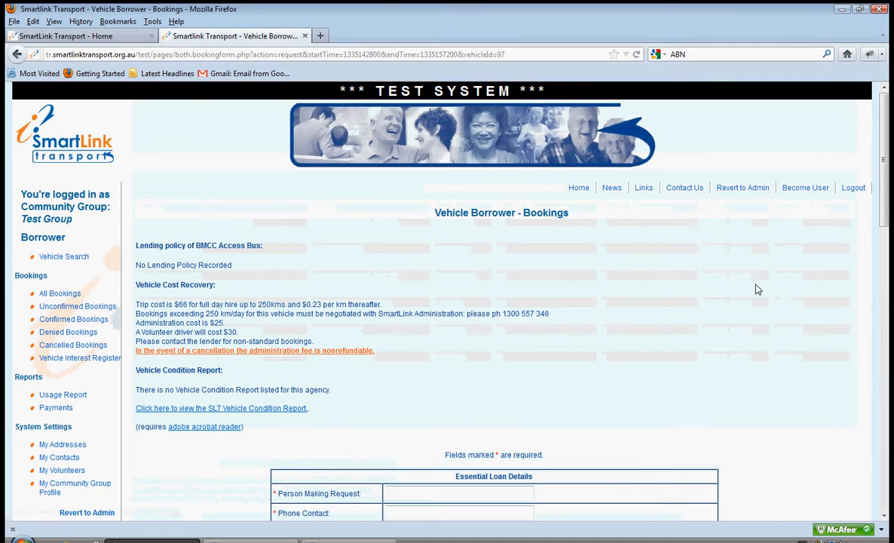
Check which registered drivers can be assigned in the booking form's first driver selection.
{"action": "left_click_drag", "start_coordinate": [883, 181], "coordinate": [888, 374]}
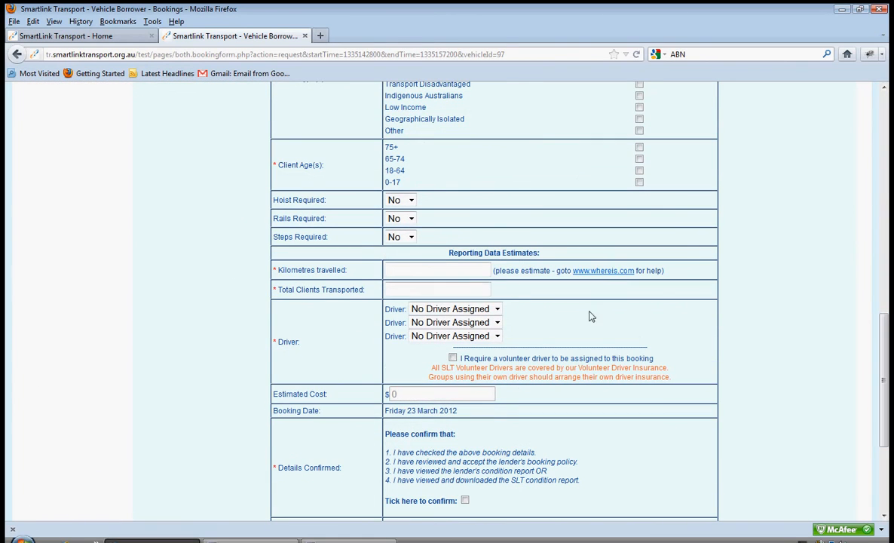
{"action": "left_click", "coordinate": [496, 309]}
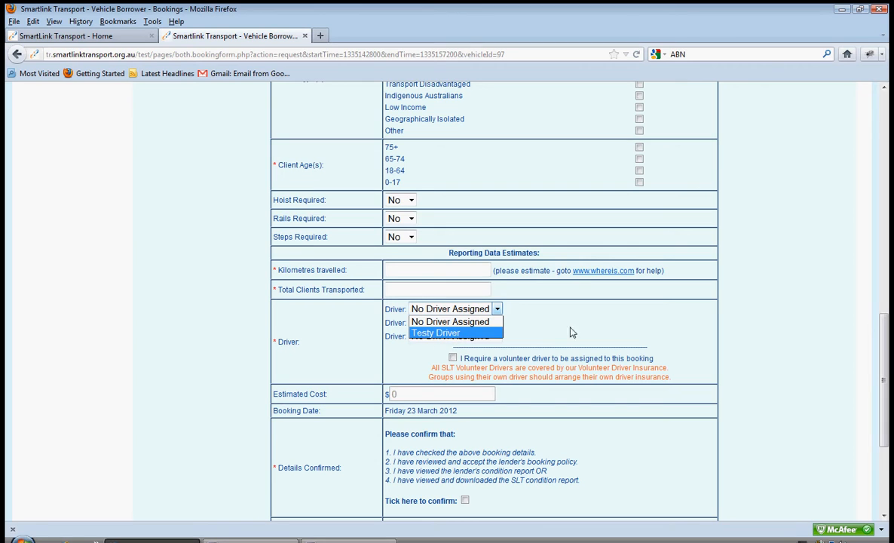
{"action": "left_click", "coordinate": [802, 291]}
Enter the name of the person making the booking request and their contact phone number.
{"action": "left_click_drag", "start_coordinate": [884, 379], "coordinate": [885, 239]}
{"action": "left_click", "coordinate": [410, 151]}
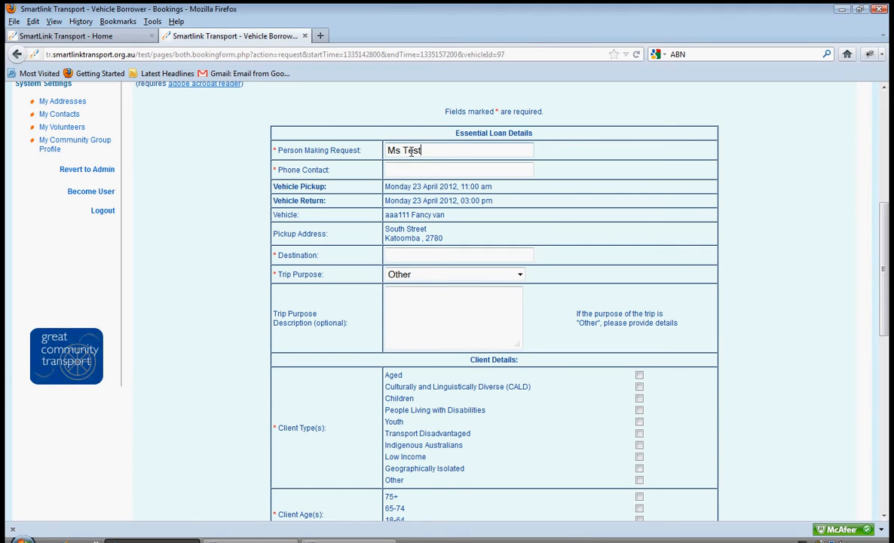
{"action": "key", "text": "Tab"}
{"action": "type", "text": "222"}
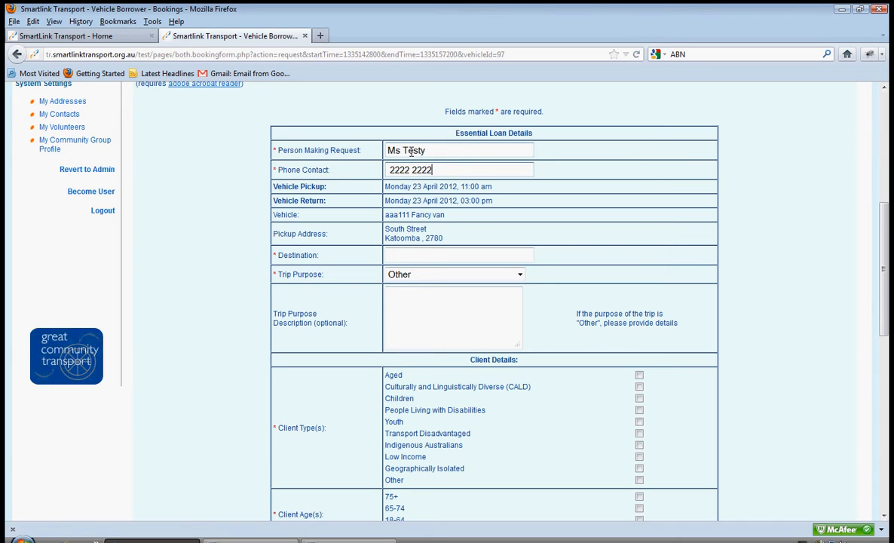
Set the destination to Lithgow and the trip purpose to Social Outing, described as "Trip to lunch at Lithgow Workies Club".
{"action": "left_click", "coordinate": [429, 254]}
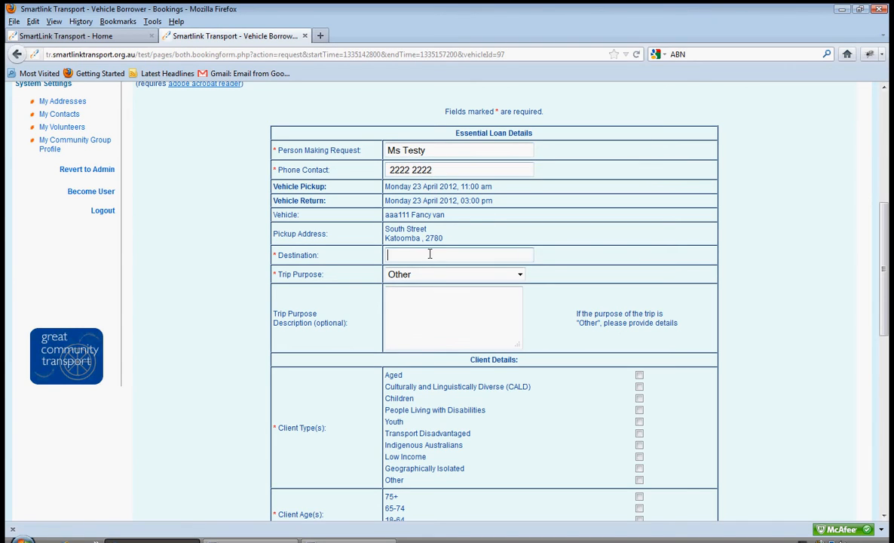
{"action": "type", "text": "Lithgow"}
{"action": "left_click", "coordinate": [434, 274]}
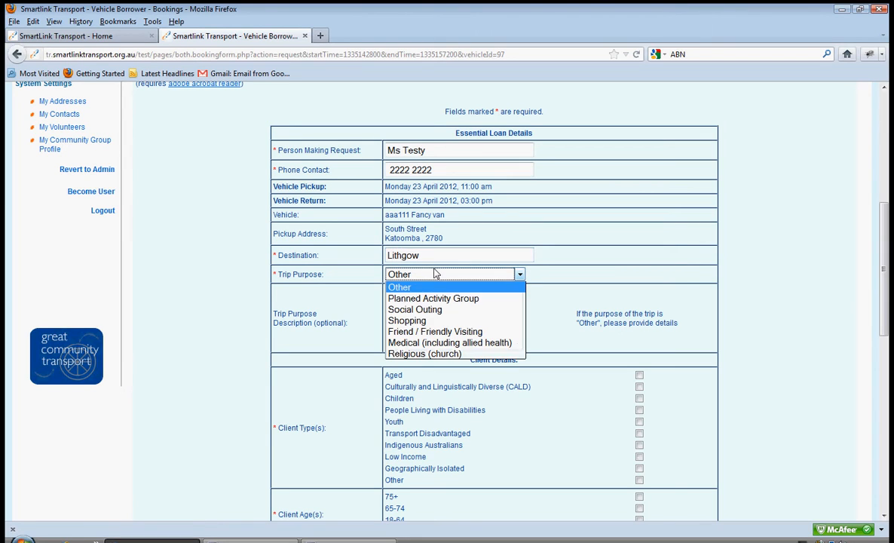
{"action": "left_click", "coordinate": [428, 307]}
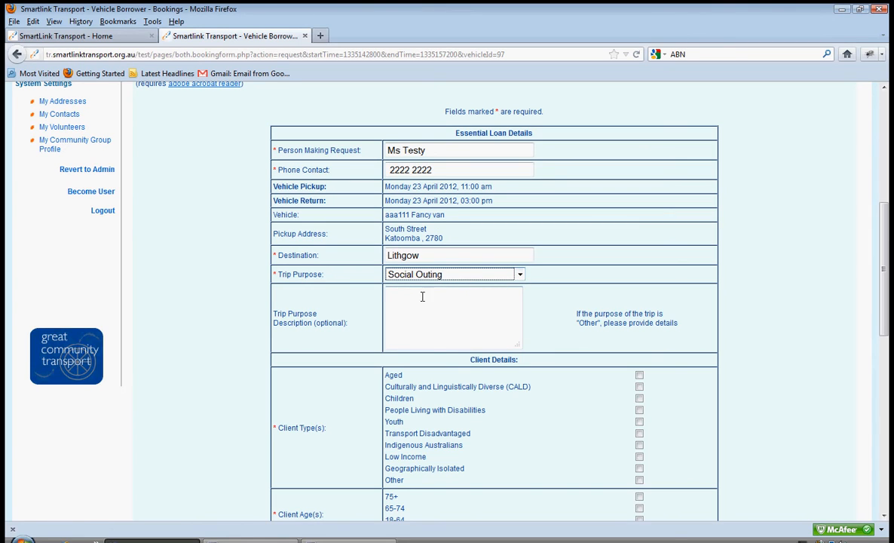
{"action": "left_click", "coordinate": [426, 302]}
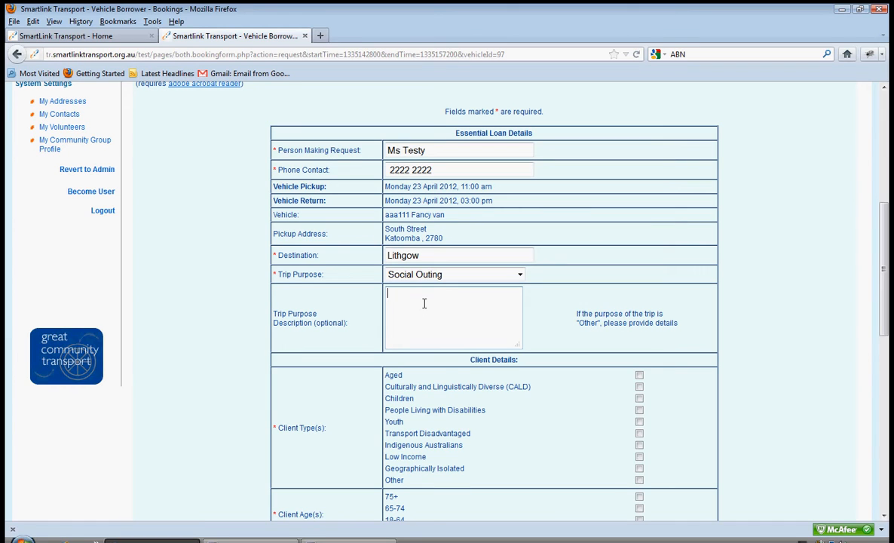
{"action": "type", "text": "Trip to lunch at Lithgow Workies Club"}
Mark the client types Aged, Transport Disadvantaged and Low Income, and the client ages 65-74 and 75+.
{"action": "scroll", "coordinate": [508, 296], "scroll_direction": "down", "scroll_amount": 5}
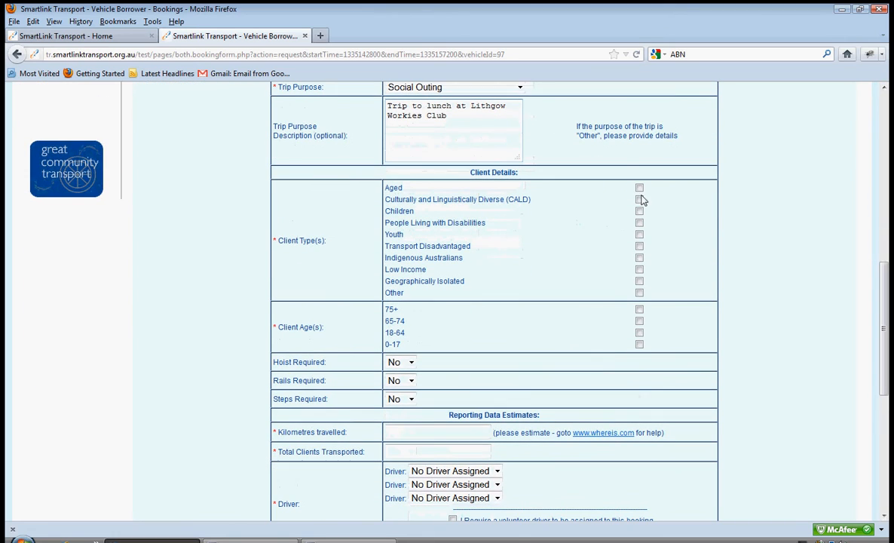
{"action": "left_click", "coordinate": [639, 187]}
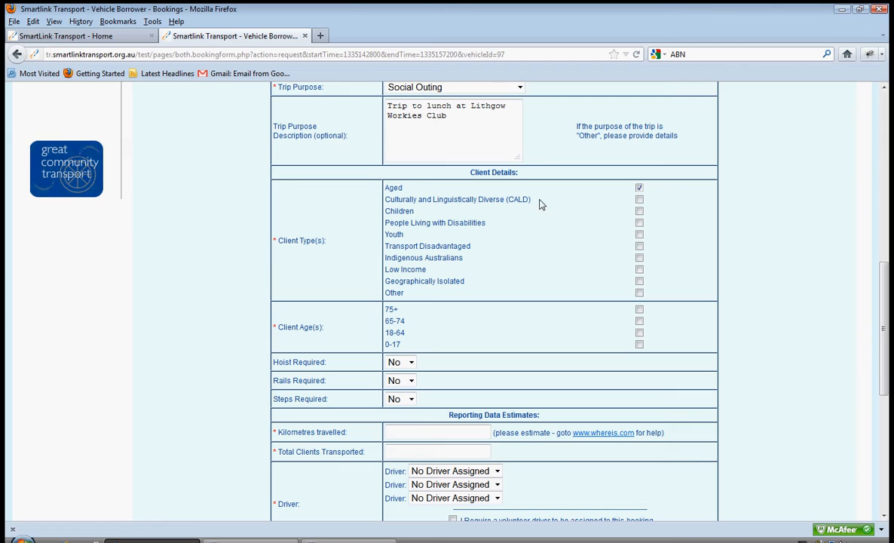
{"action": "left_click", "coordinate": [640, 248]}
{"action": "left_click", "coordinate": [639, 271]}
{"action": "left_click", "coordinate": [639, 322]}
{"action": "left_click", "coordinate": [640, 310]}
Estimate 100 kilometres travelled and 13 total clients transported, and assign the newly registered volunteer as the first driver.
{"action": "left_click_drag", "start_coordinate": [885, 302], "coordinate": [885, 308]}
{"action": "scroll", "coordinate": [885, 308], "scroll_direction": "down", "scroll_amount": 3}
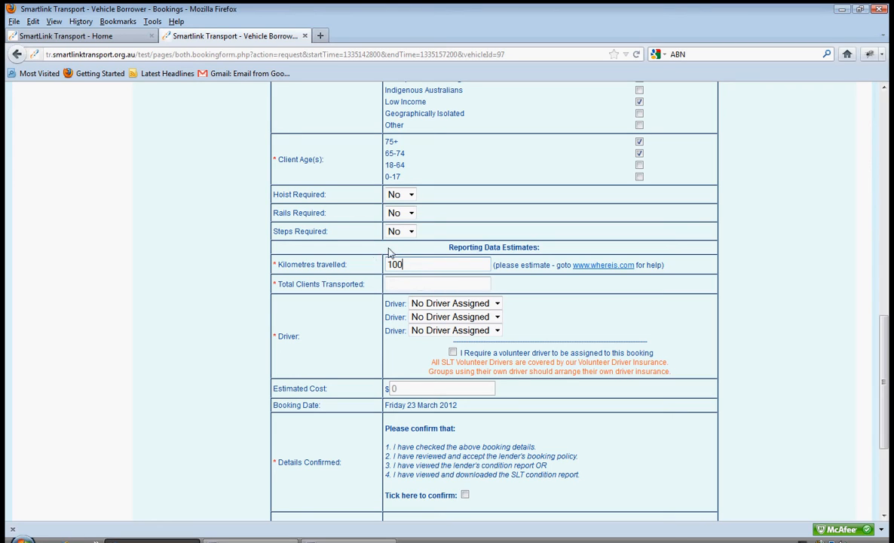
{"action": "left_click", "coordinate": [394, 284]}
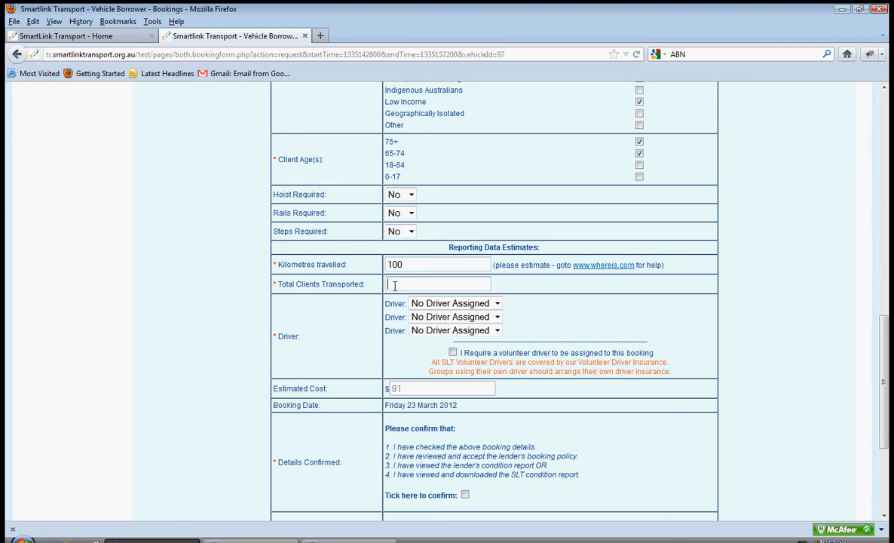
{"action": "type", "text": "13"}
{"action": "left_click", "coordinate": [498, 303]}
{"action": "left_click", "coordinate": [446, 330]}
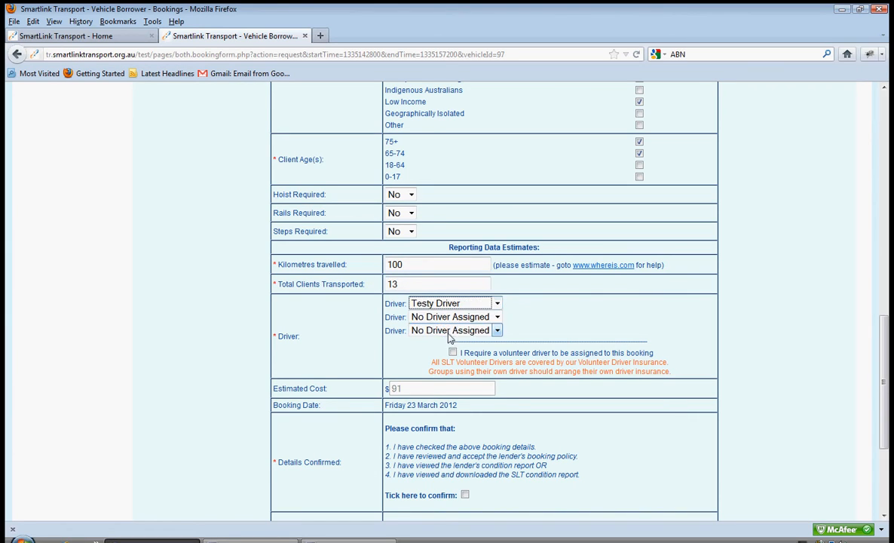
Try requiring a volunteer driver for the booking to check its effect on the estimated cost, and clear that option again.
{"action": "scroll", "coordinate": [887, 342], "scroll_direction": "down", "scroll_amount": 3}
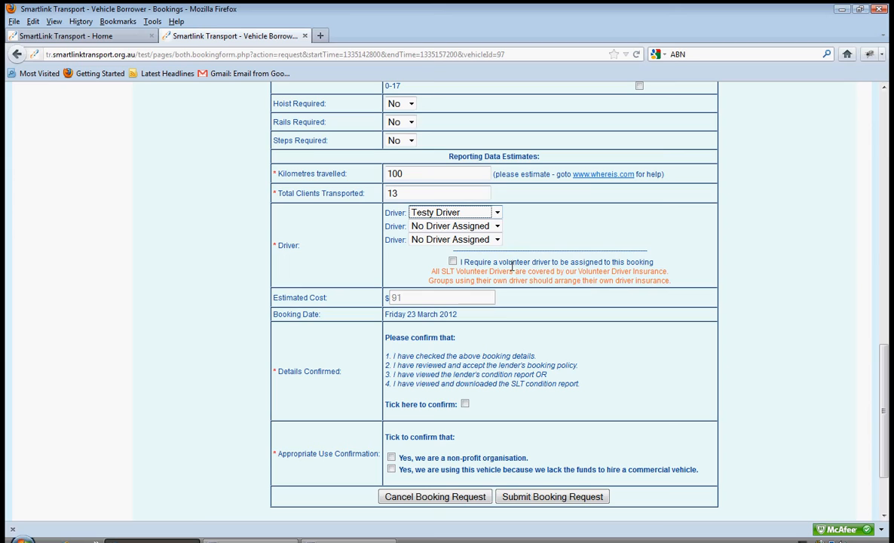
{"action": "left_click", "coordinate": [452, 261]}
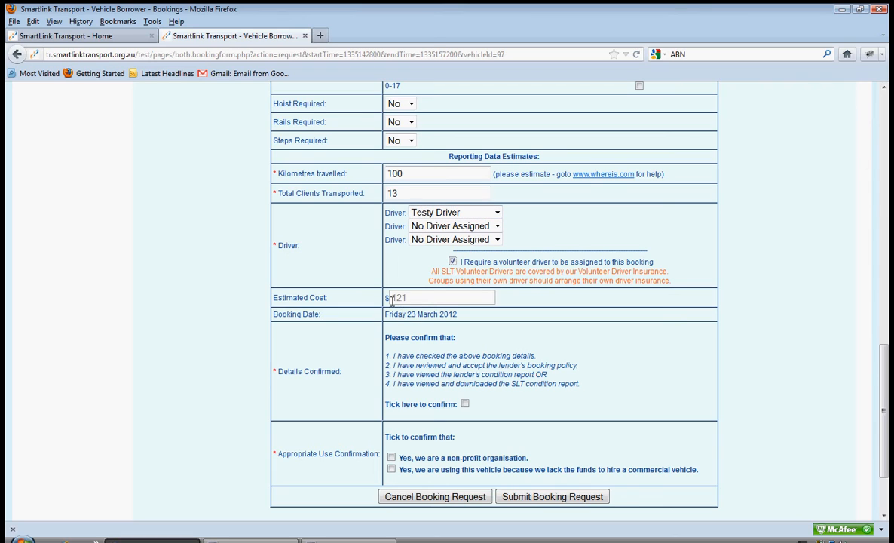
{"action": "left_click", "coordinate": [453, 261]}
Confirm the booking details, the non-profit status and the lack of funds for a commercial vehicle, and submit the booking request.
{"action": "scroll", "coordinate": [818, 373], "scroll_direction": "down", "scroll_amount": 3}
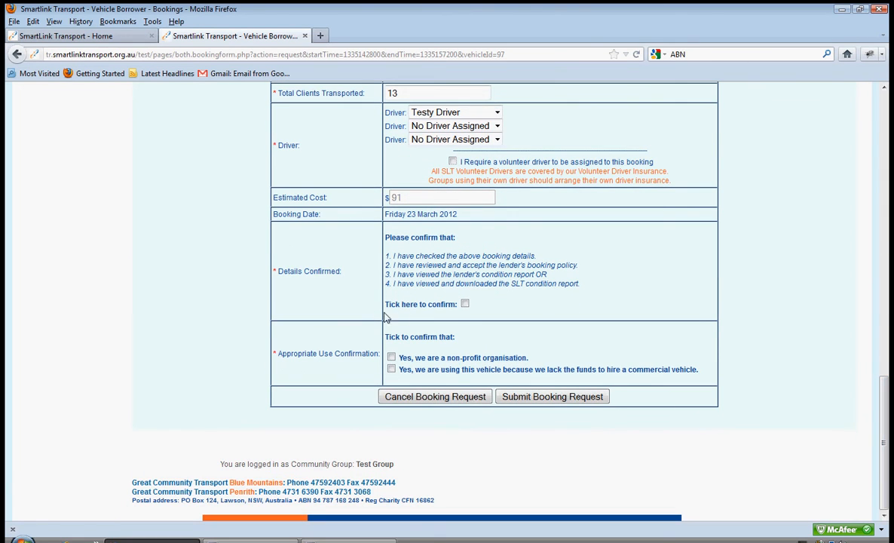
{"action": "left_click", "coordinate": [464, 303]}
{"action": "left_click", "coordinate": [391, 358]}
{"action": "left_click", "coordinate": [392, 369]}
{"action": "left_click", "coordinate": [544, 397]}
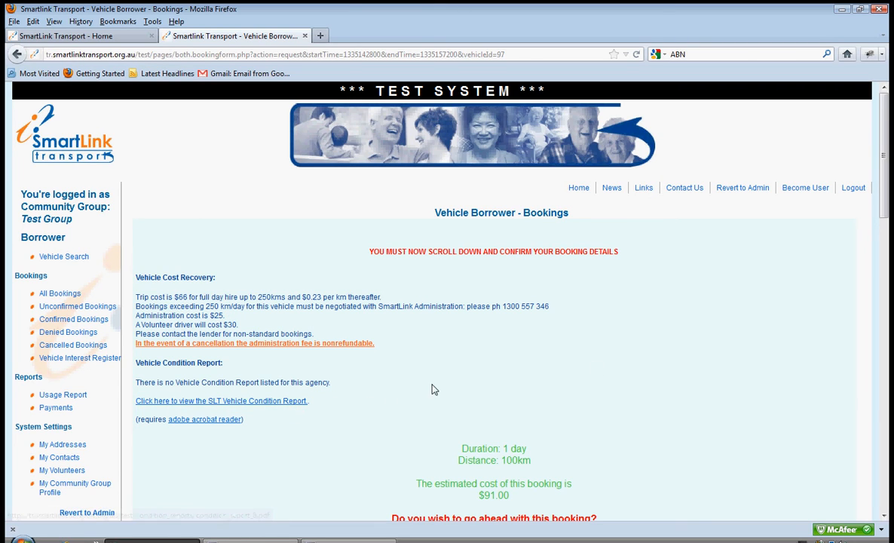
Review the booking's duration, distance and estimated cost, and give final approval to submit the booking.
{"action": "scroll", "coordinate": [888, 218], "scroll_direction": "down", "scroll_amount": 1}
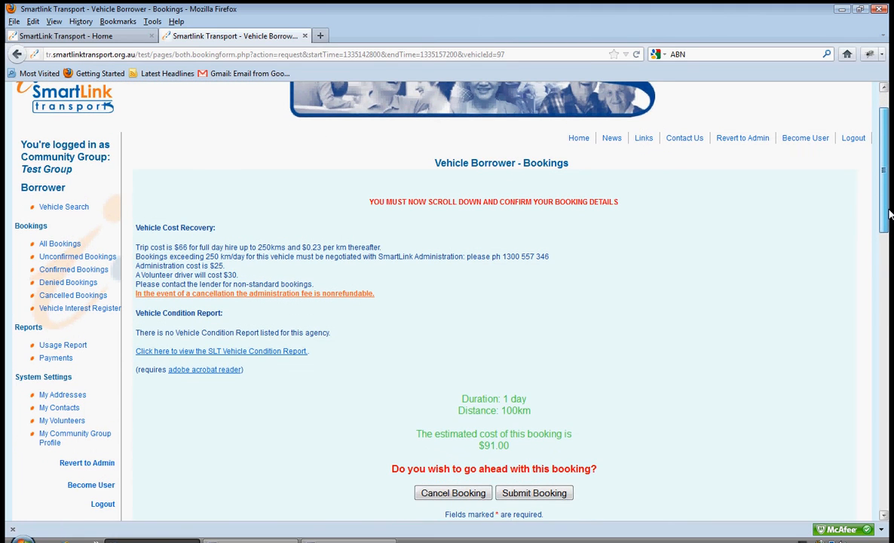
{"action": "left_click_drag", "start_coordinate": [888, 215], "coordinate": [889, 289]}
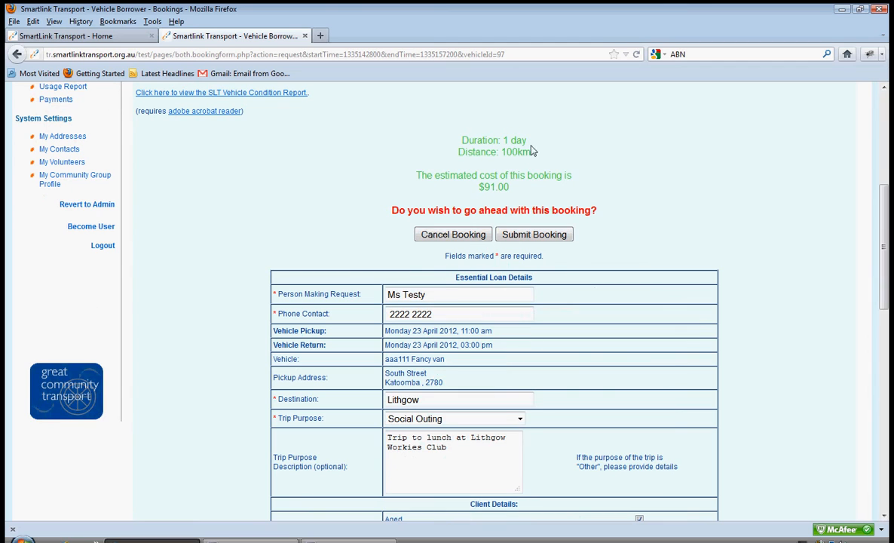
{"action": "left_click", "coordinate": [512, 236]}
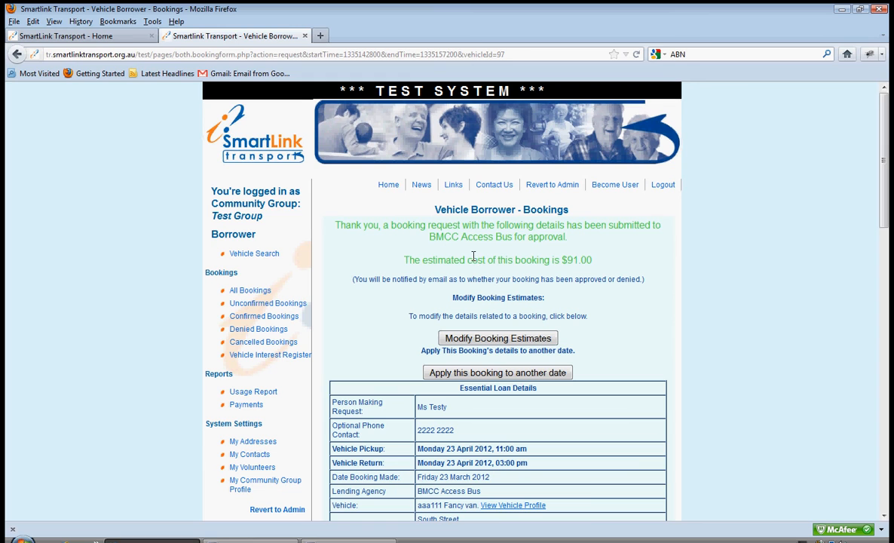
View the submitted booking's details from the list of all bookings and return to that list.
{"action": "left_click_drag", "start_coordinate": [888, 155], "coordinate": [888, 178]}
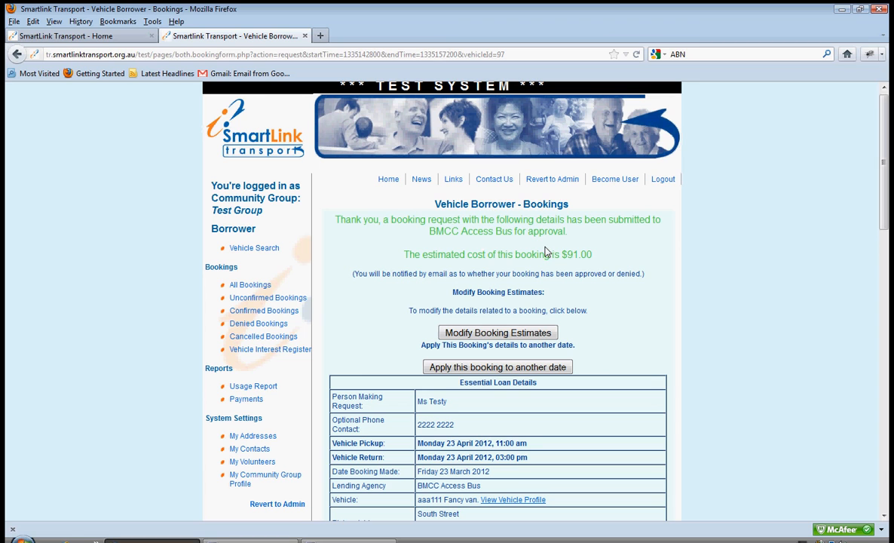
{"action": "mouse_move", "coordinate": [885, 169]}
{"action": "left_mouse_down"}
{"action": "mouse_move", "coordinate": [887, 178]}
{"action": "mouse_move", "coordinate": [888, 171]}
{"action": "left_mouse_up"}
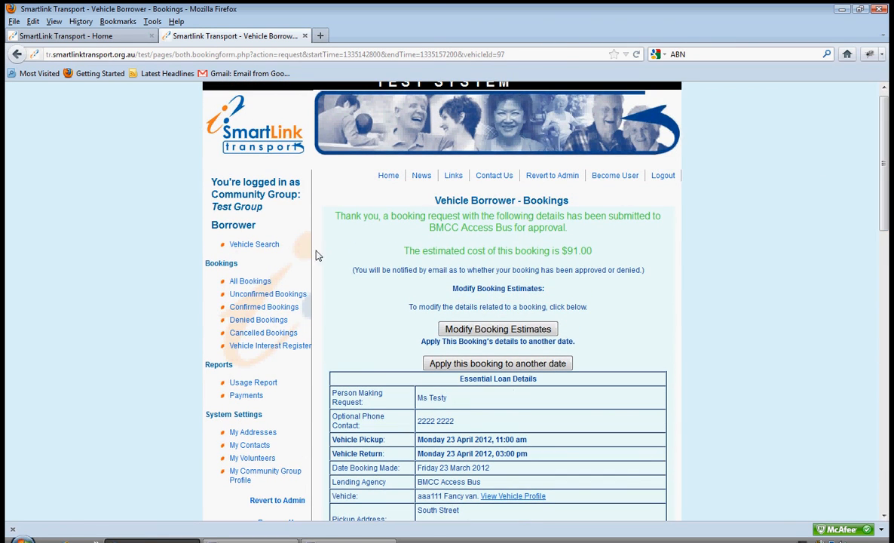
{"action": "left_click", "coordinate": [257, 282]}
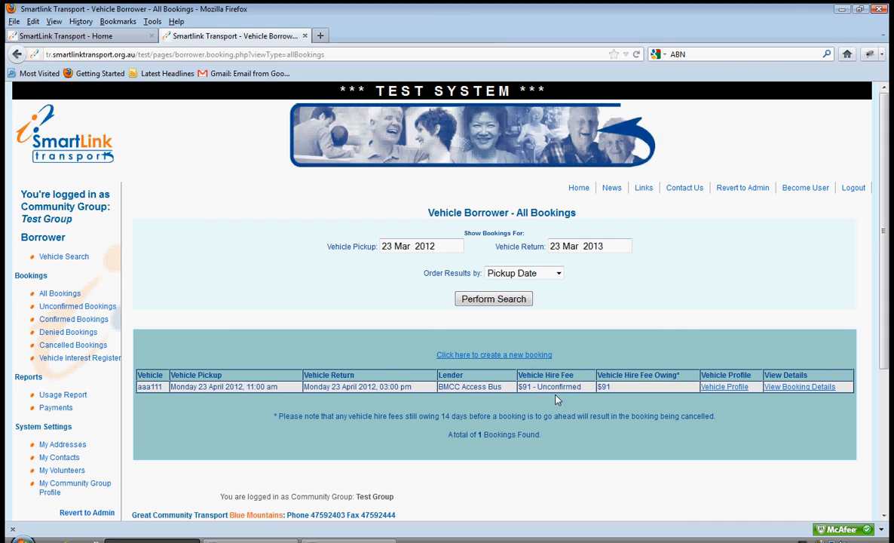
{"action": "left_click", "coordinate": [812, 391]}
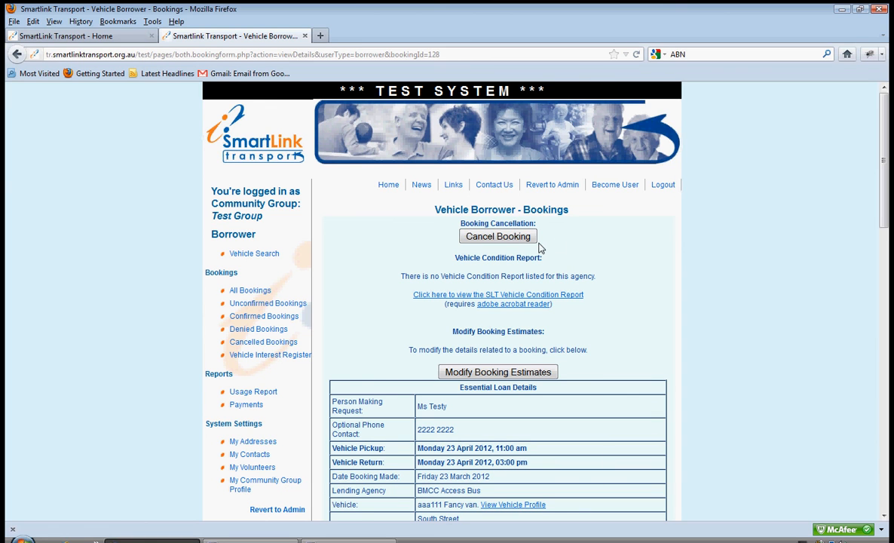
{"action": "left_click_drag", "start_coordinate": [888, 194], "coordinate": [889, 166]}
{"action": "left_click", "coordinate": [17, 56]}
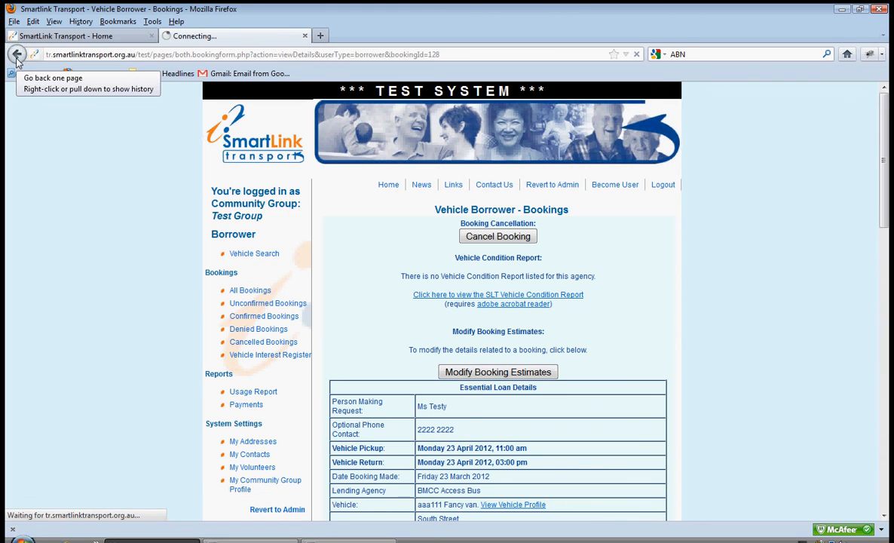
View the booked vehicle's profile, including its costs, required licence type and current bookings.
{"action": "left_click", "coordinate": [722, 389]}
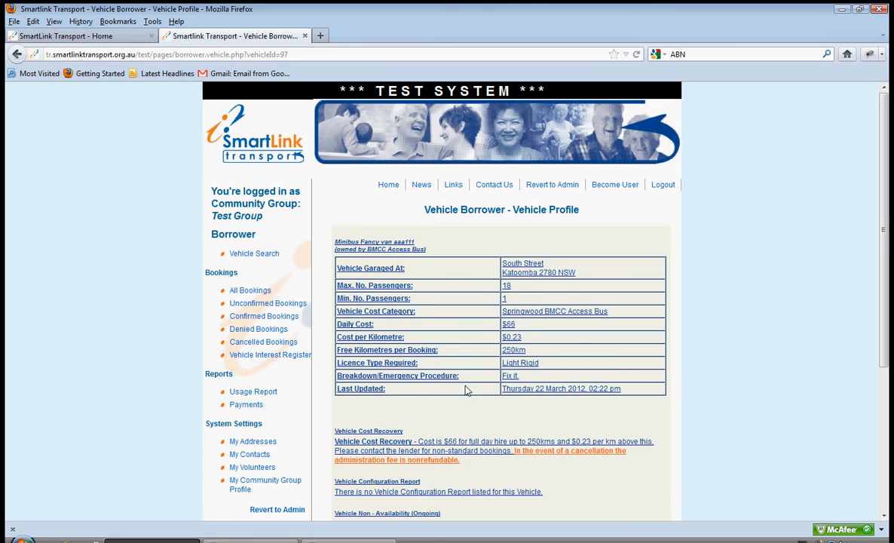
{"action": "scroll", "coordinate": [836, 347], "scroll_direction": "down", "scroll_amount": 4}
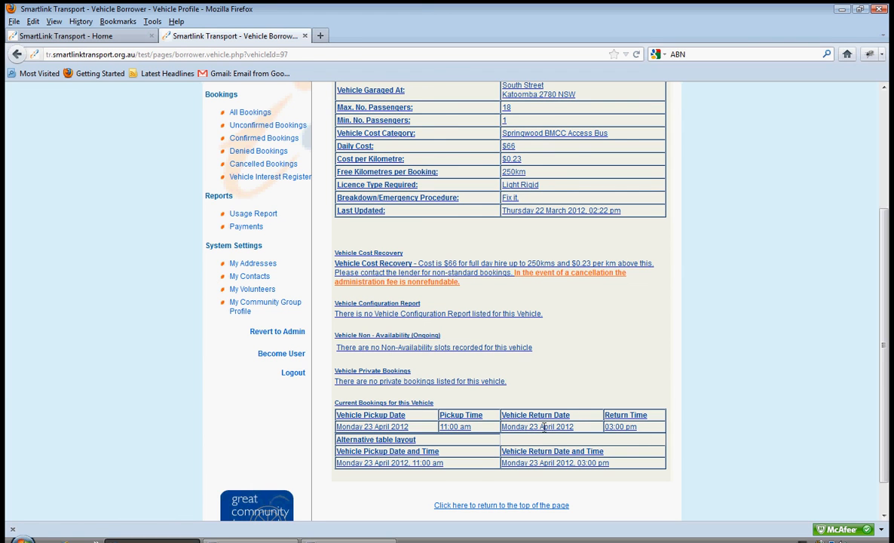
{"action": "scroll", "coordinate": [822, 339], "scroll_direction": "down", "scroll_amount": 1}
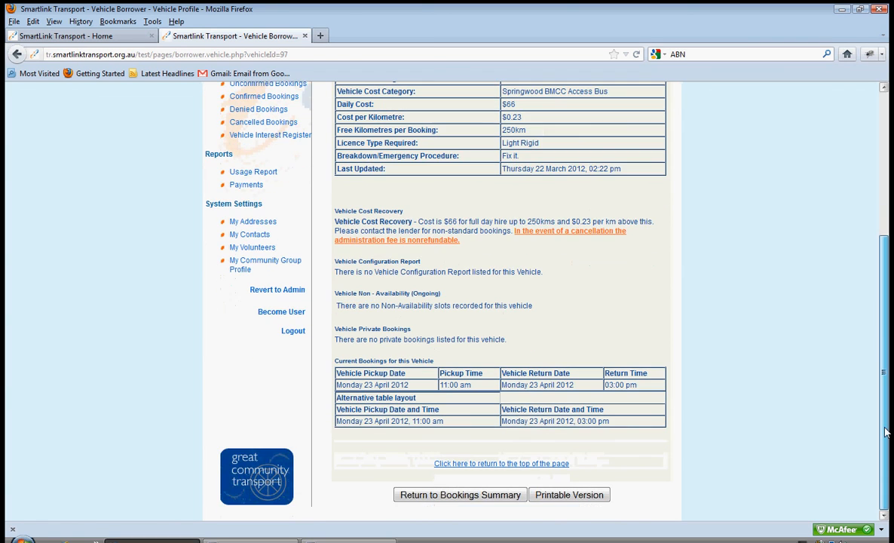
{"action": "scroll", "coordinate": [873, 202], "scroll_direction": "up", "scroll_amount": 5}
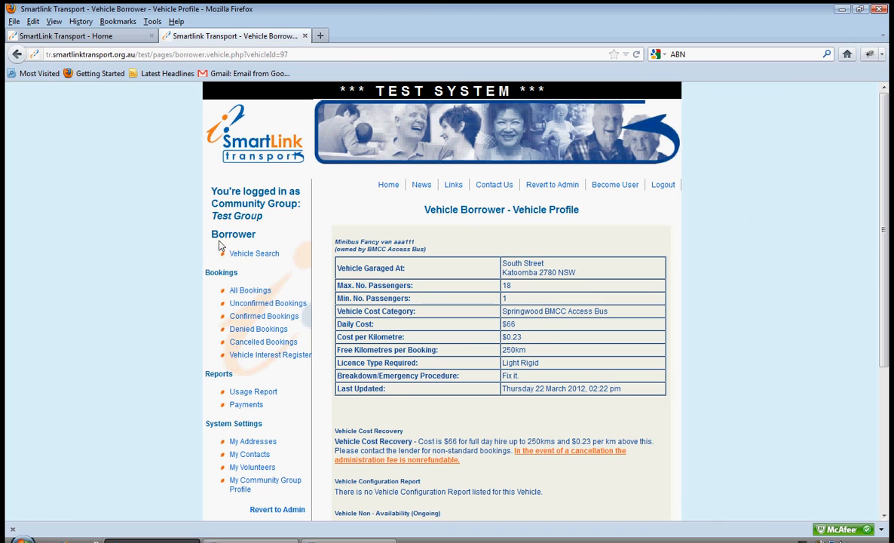
Go back to the vehicle search form for the April 23, 2012 pickup and return dates.
{"action": "left_click", "coordinate": [252, 256]}
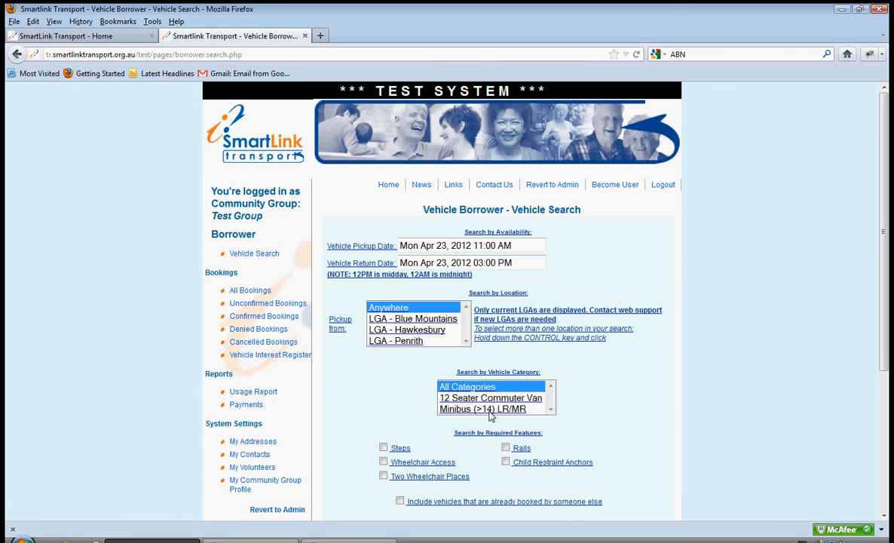
{"action": "mouse_move", "coordinate": [885, 214]}
{"action": "left_mouse_down"}
{"action": "mouse_move", "coordinate": [890, 269]}
{"action": "mouse_move", "coordinate": [890, 222]}
{"action": "left_mouse_up"}
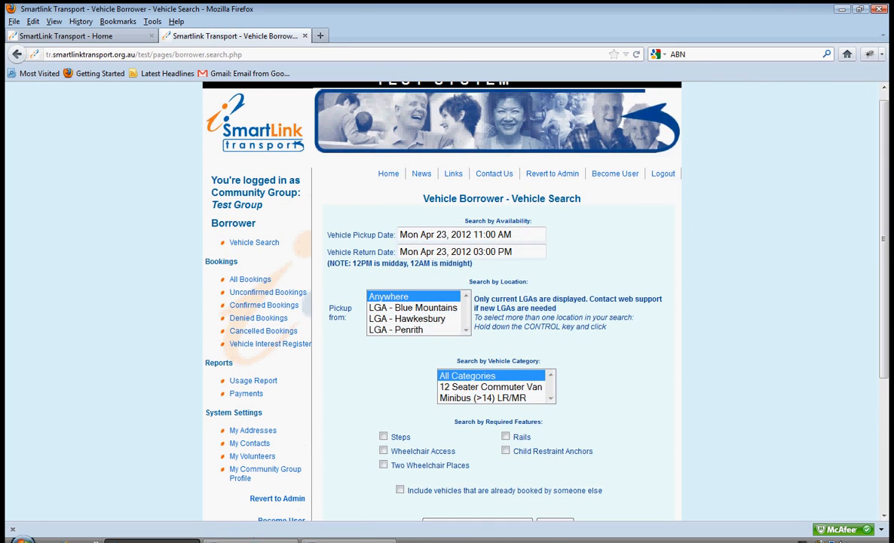